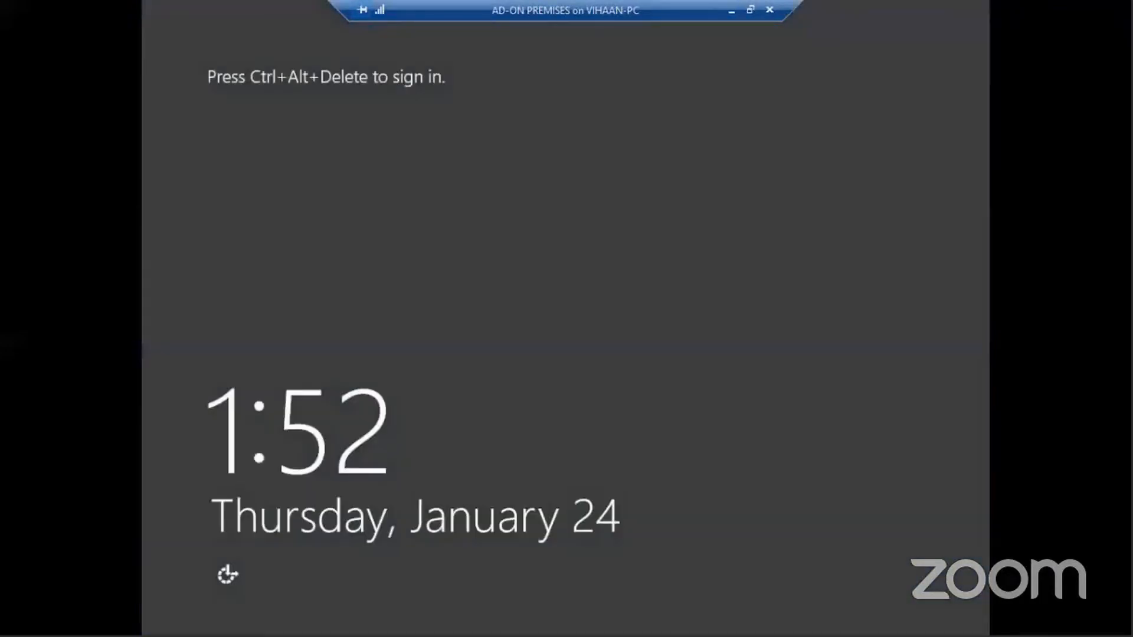
Sign in to the server with the domain administrator password
key(ctrl+alt+End)
text(***)
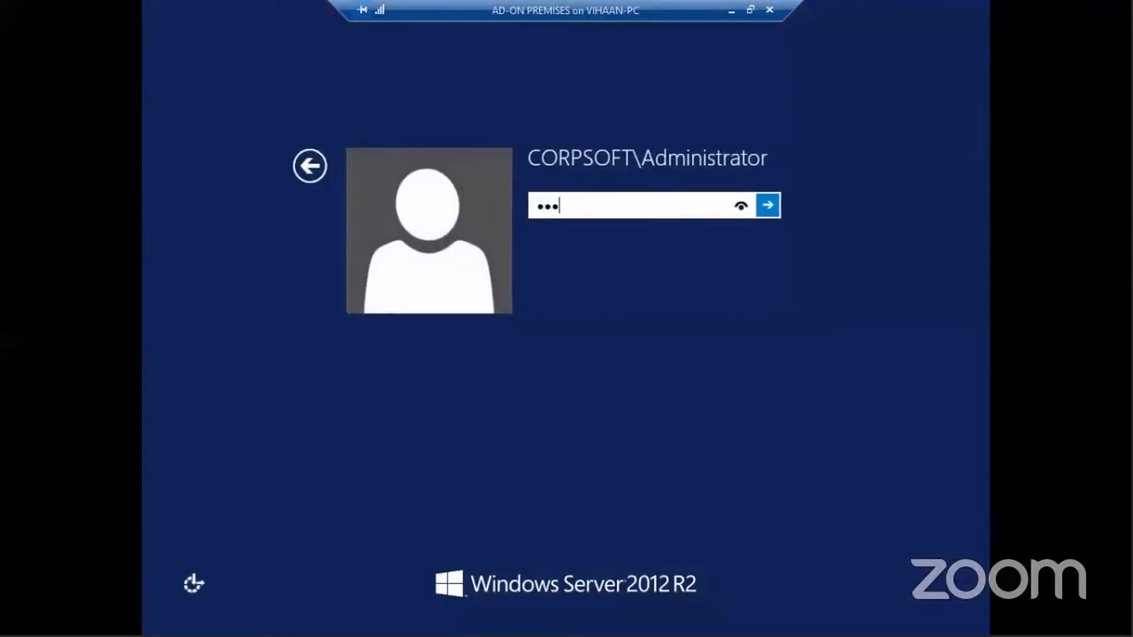
text(******)
key(Return)
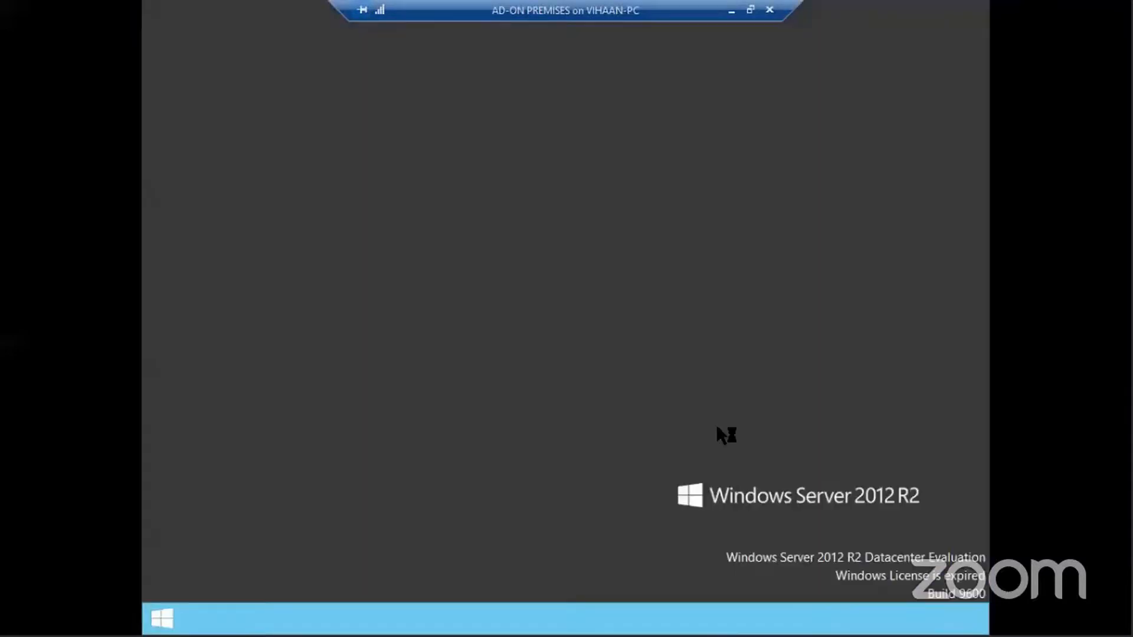
Open Command Prompt and ping 4.2.2.2 to confirm connectivity
key(super+r)
text(cmd)
key(Return)
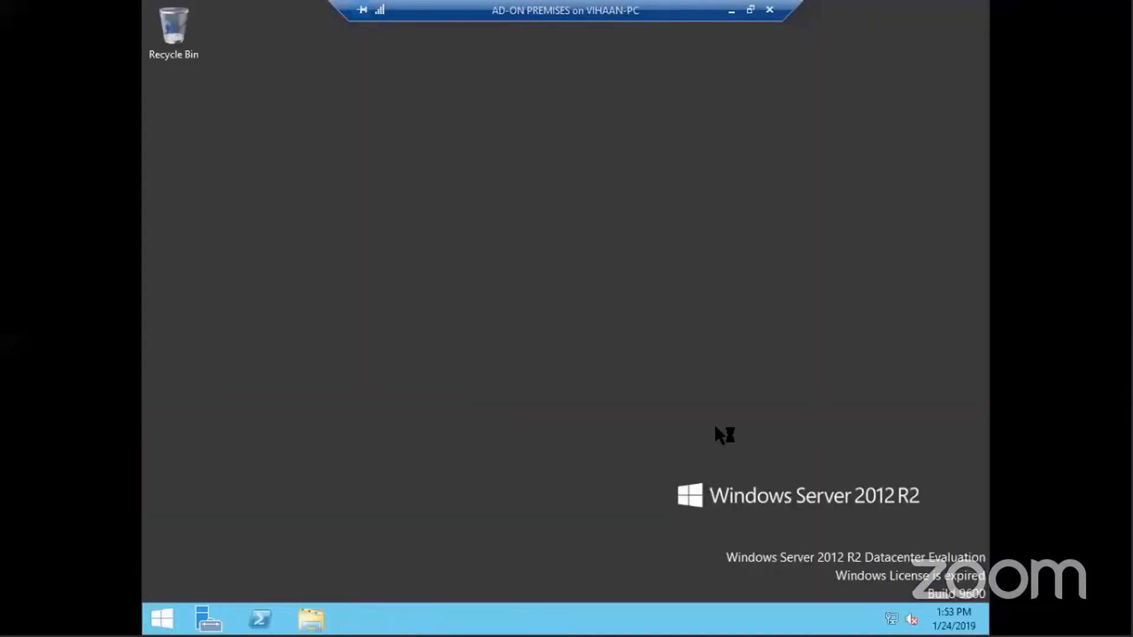
text(ping 4.)
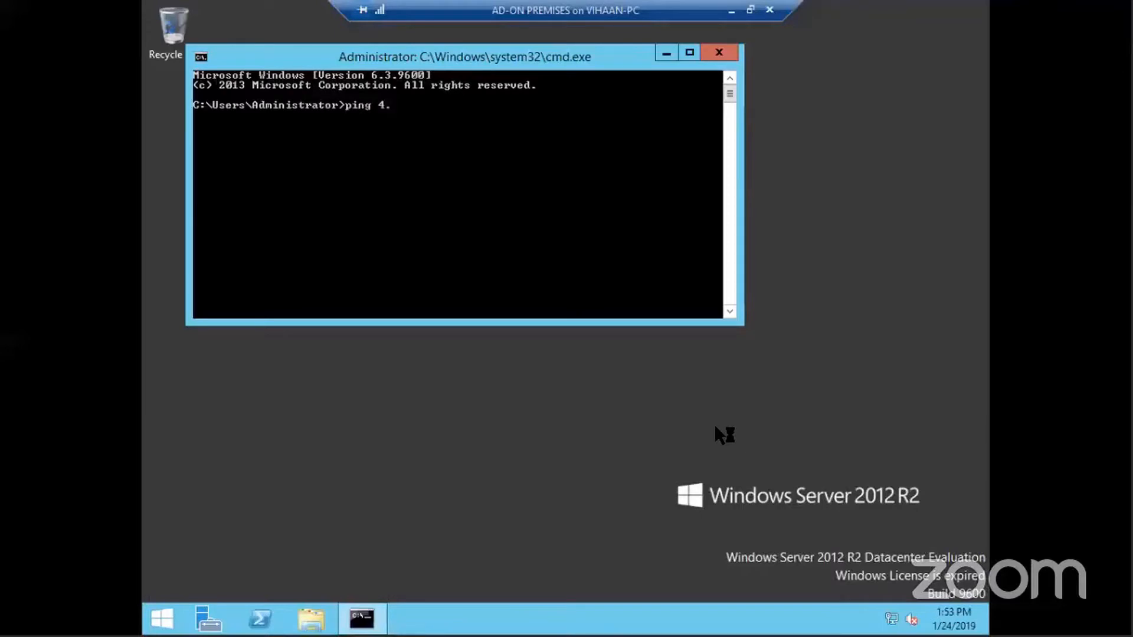
text(2.2.2)
key(Return)
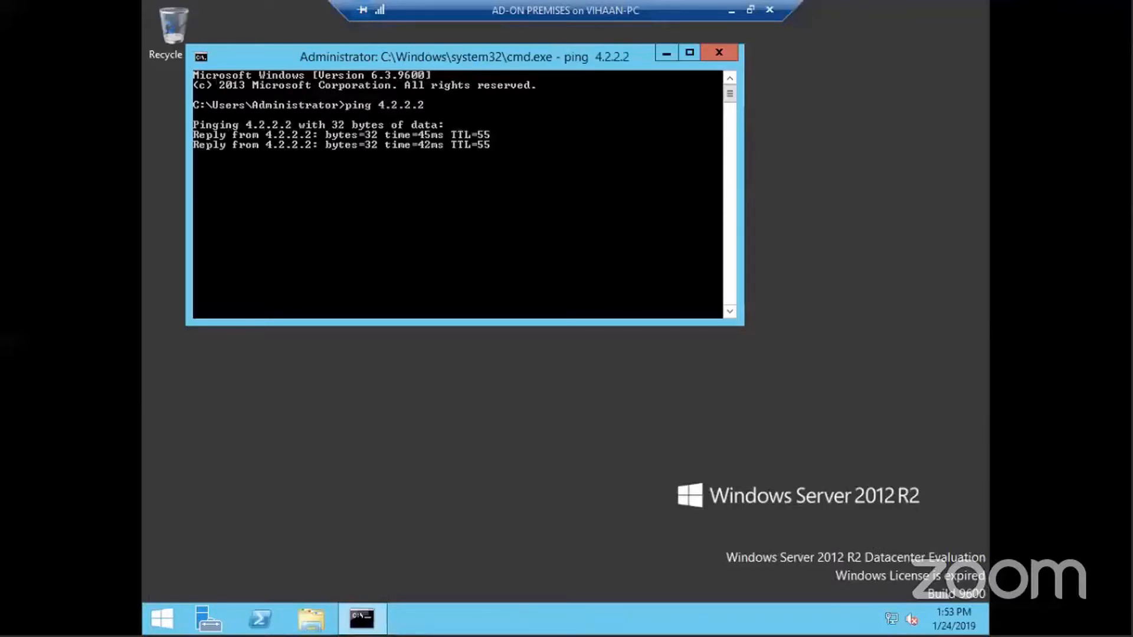
Go through the Network and Sharing Center to the list of network adapters
right_click(891, 619)
click(894, 611)
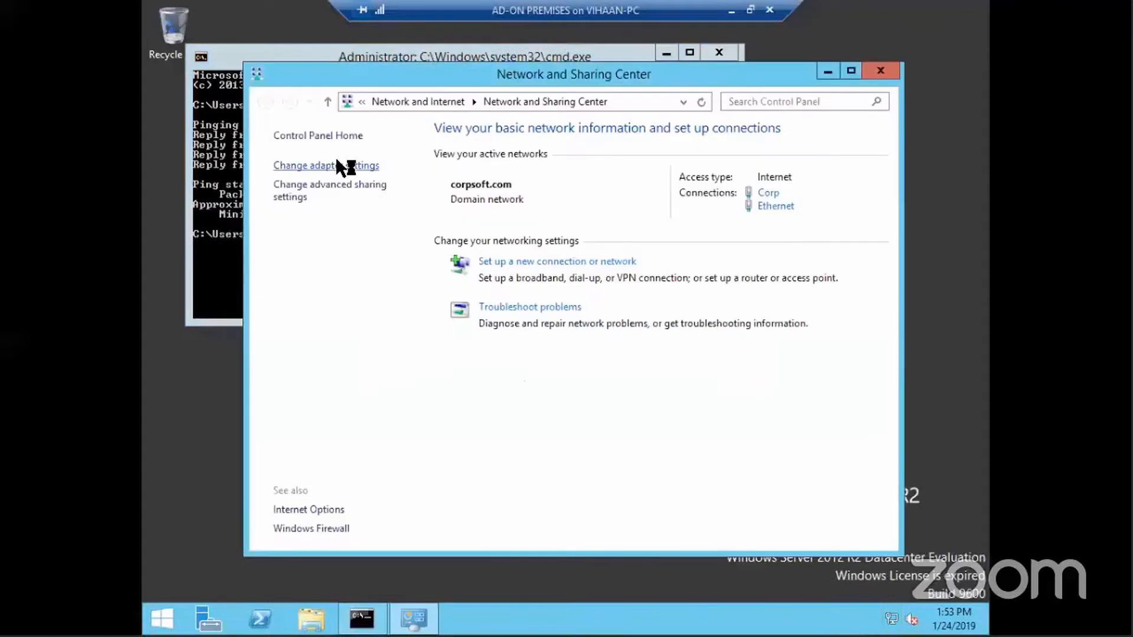
click(336, 165)
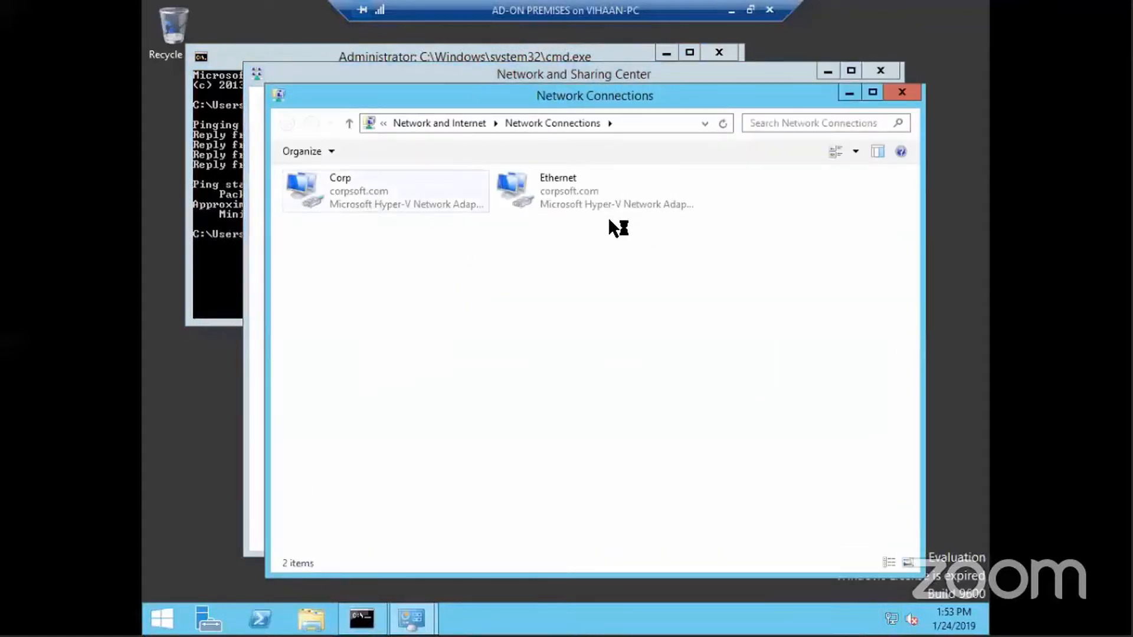
Rename the Ethernet adapter to External
right_click(562, 203)
click(604, 334)
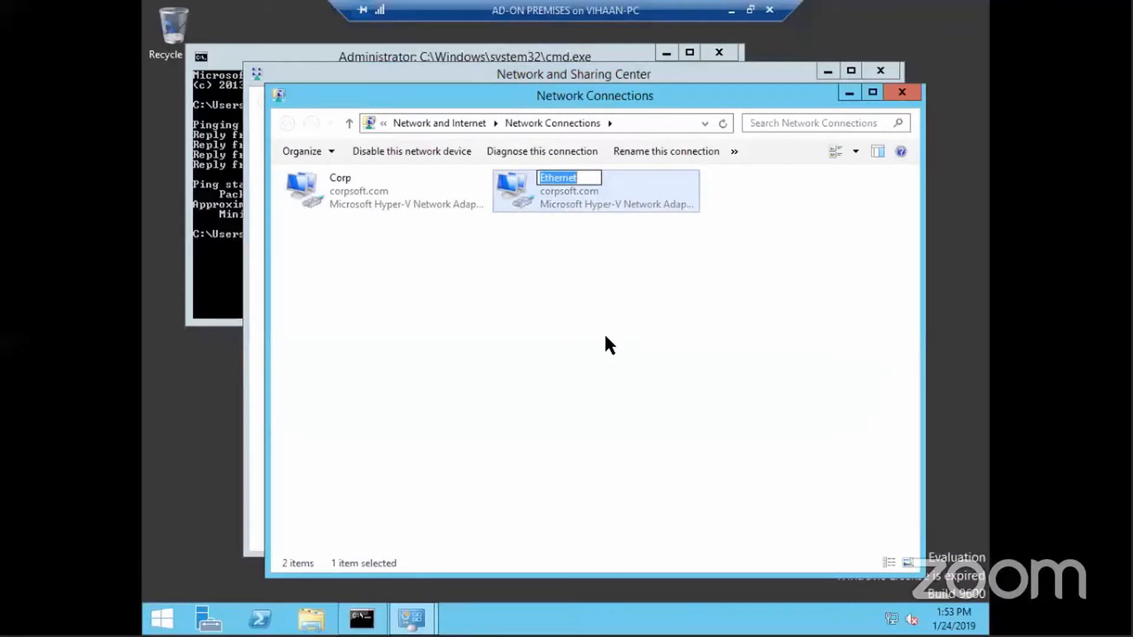
text(External)
click(608, 343)
In Advanced Settings, move Corp above External in the connection order and apply
key(alt)
click(433, 151)
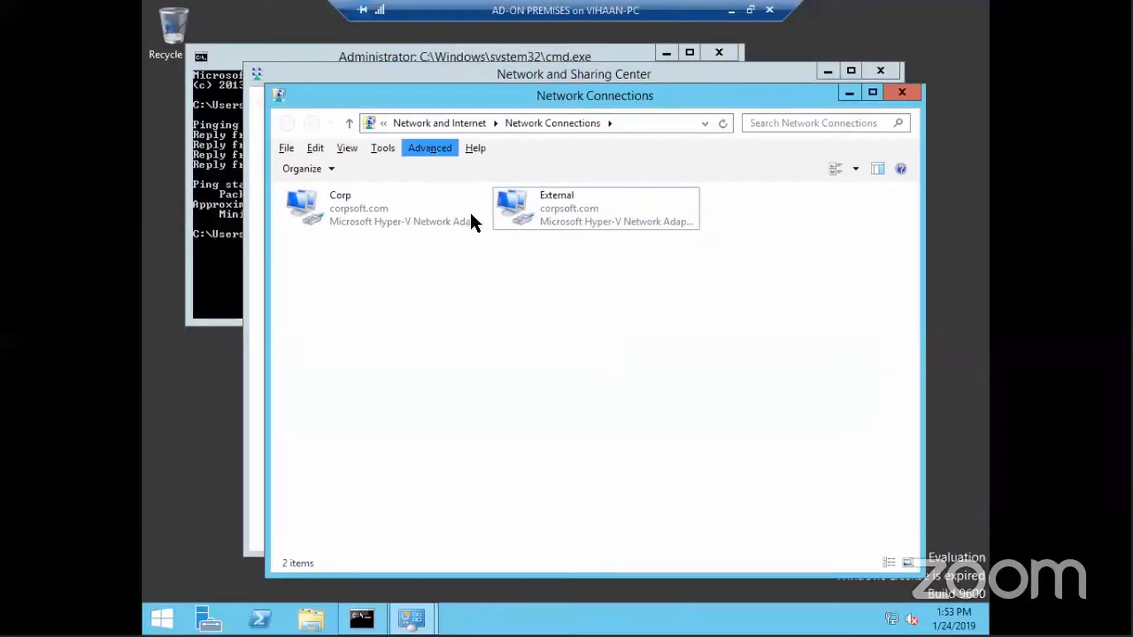
click(472, 227)
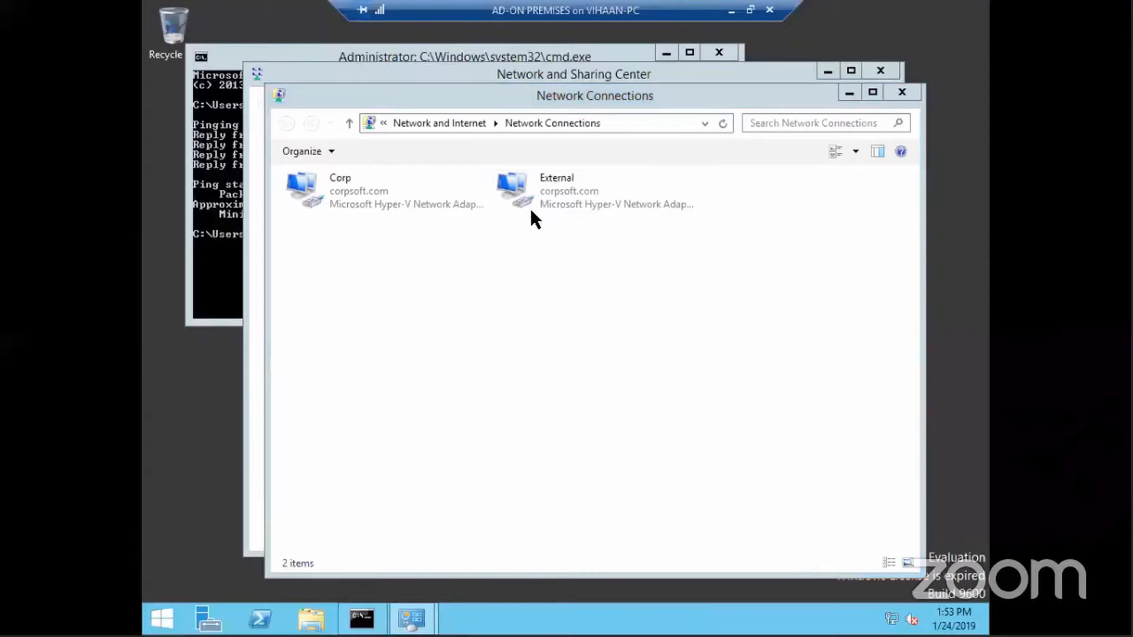
click(339, 278)
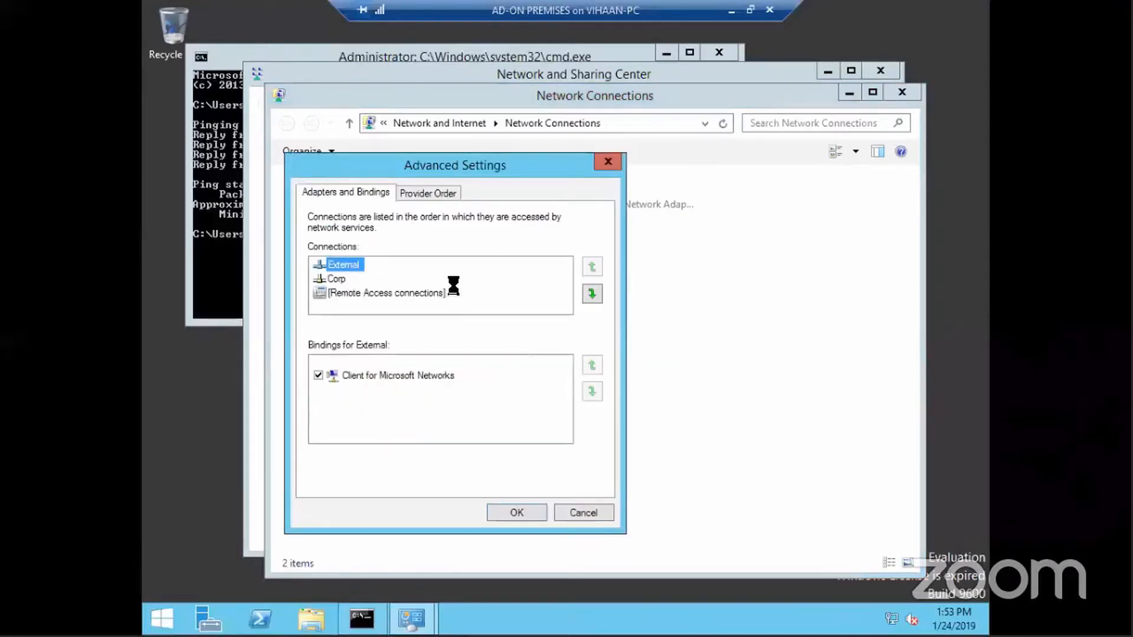
click(591, 268)
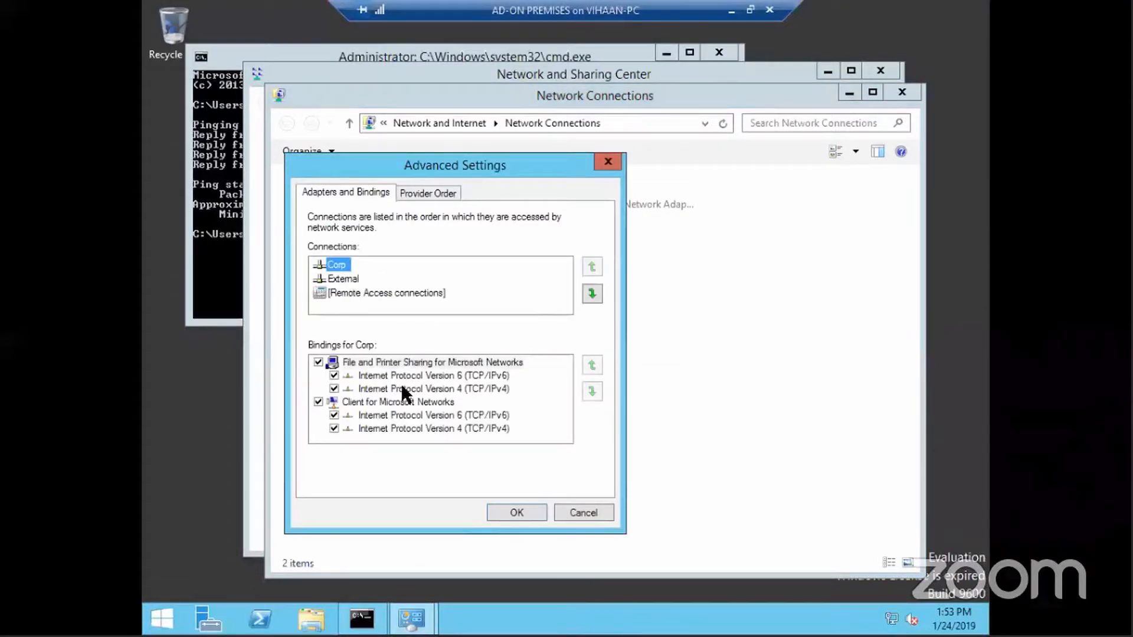
click(513, 512)
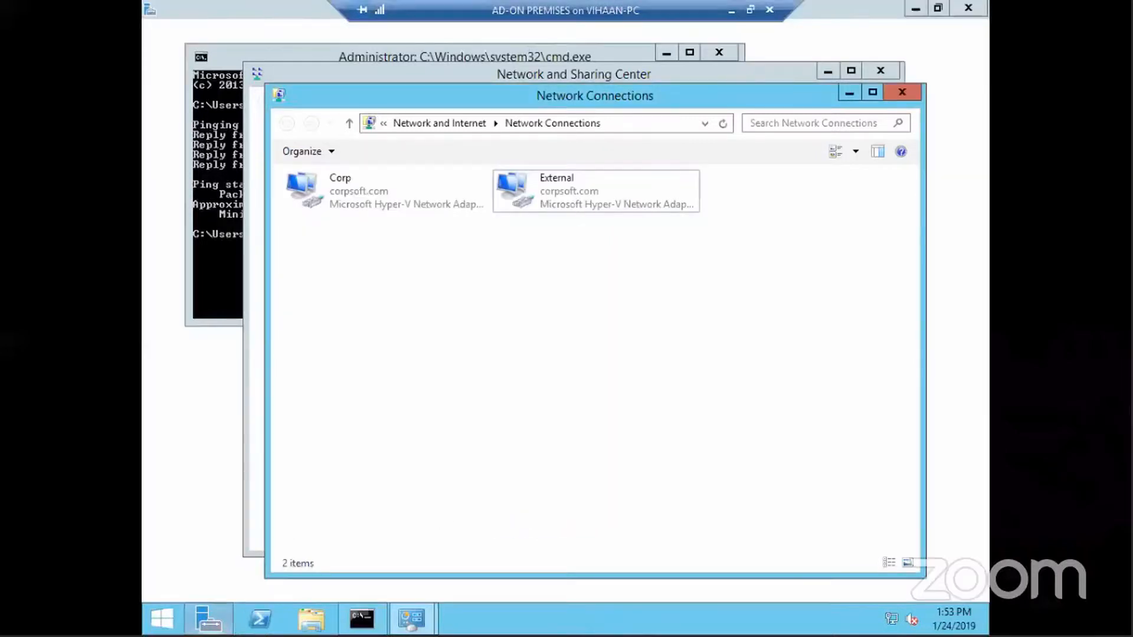
click(161, 618)
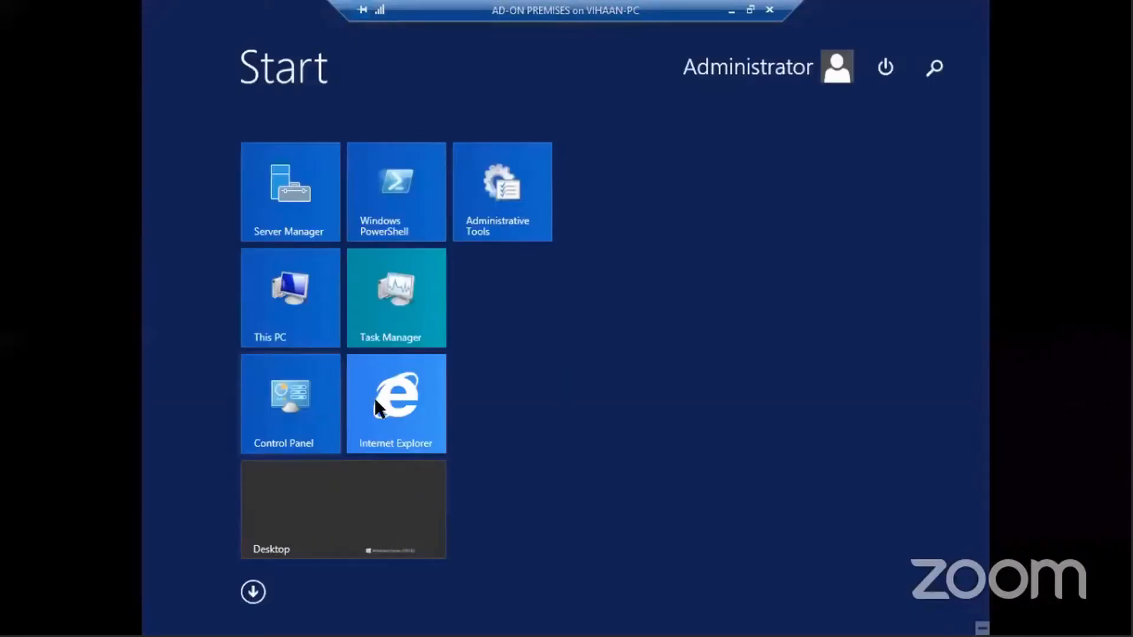
Launch Internet Explorer and accept the recommended security and compatibility settings
click(399, 420)
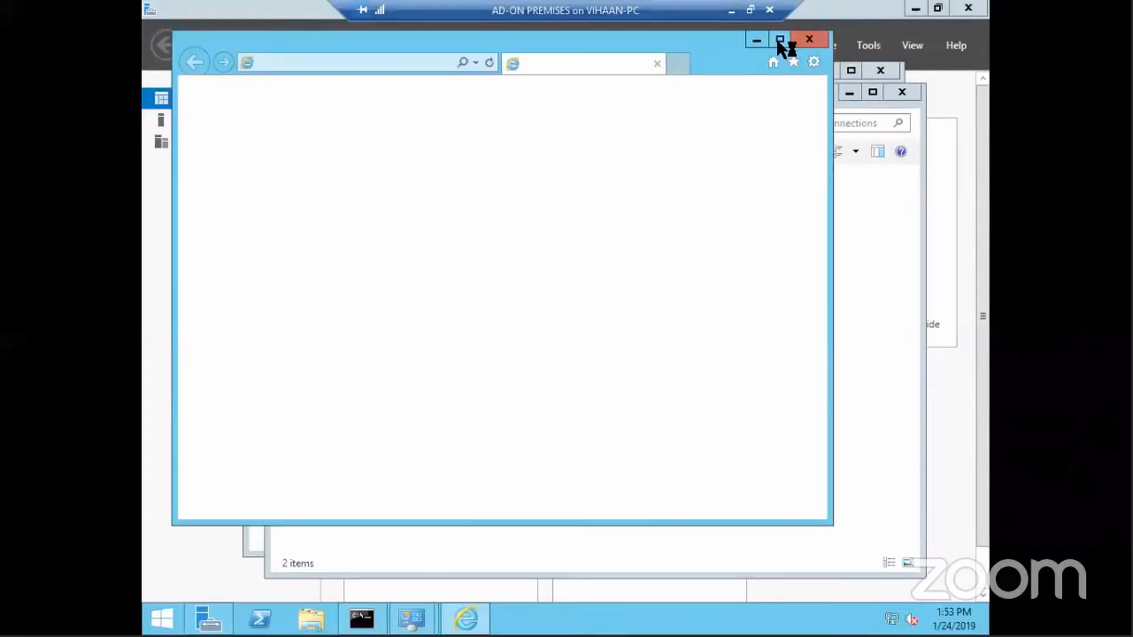
click(452, 227)
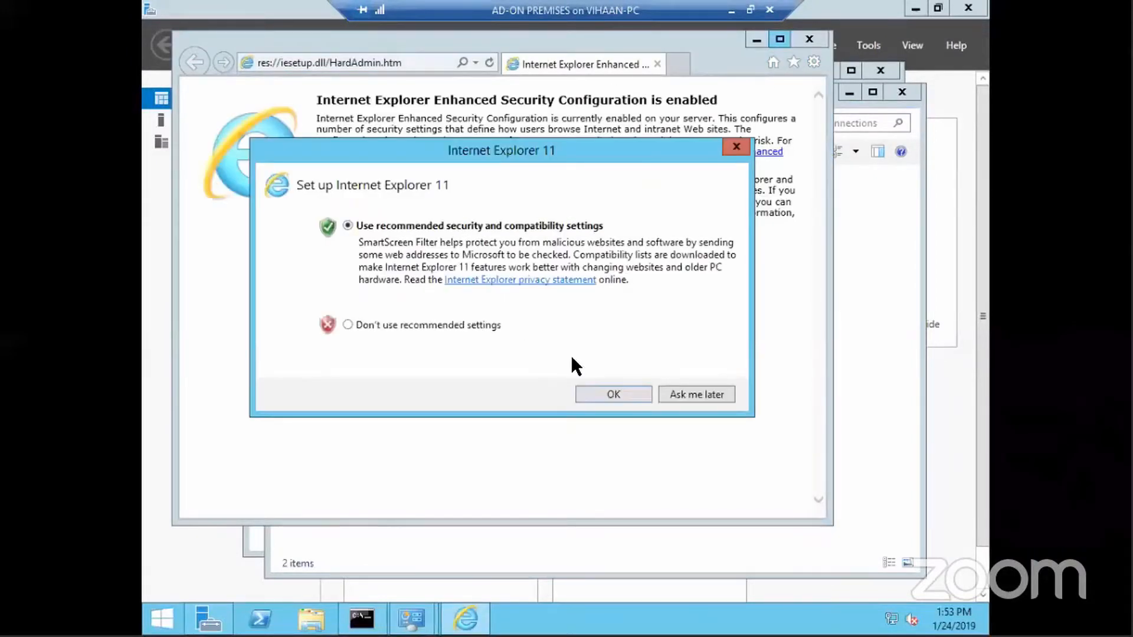
click(590, 394)
Browse to google.com, dismiss the security alert, maximize, then return to Server Manager
click(399, 65)
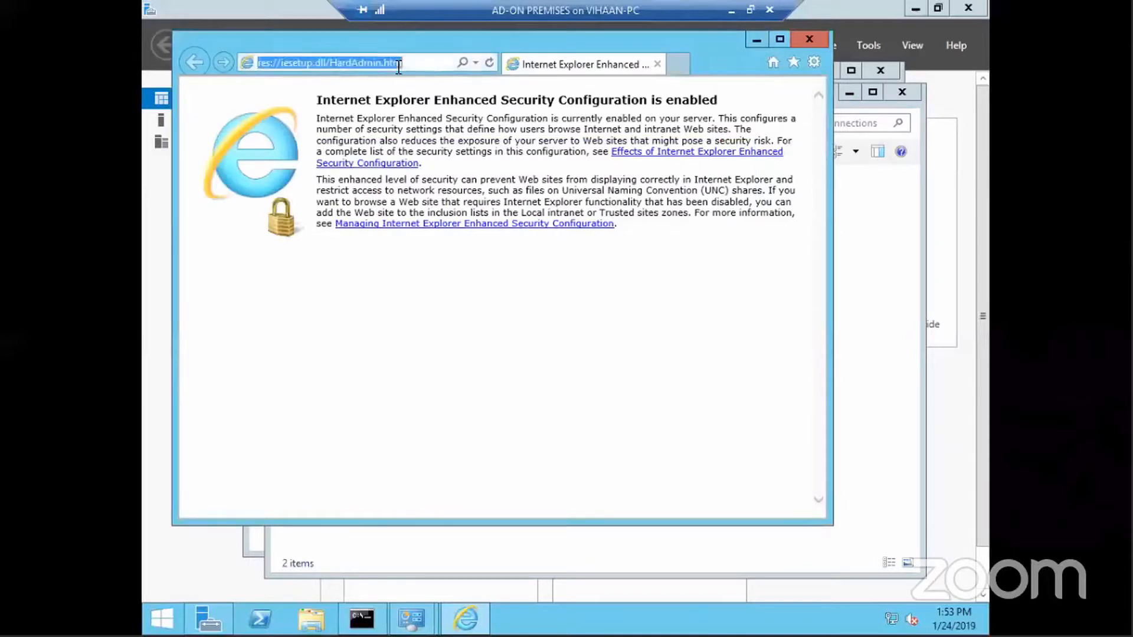
text(google.com)
key(Return)
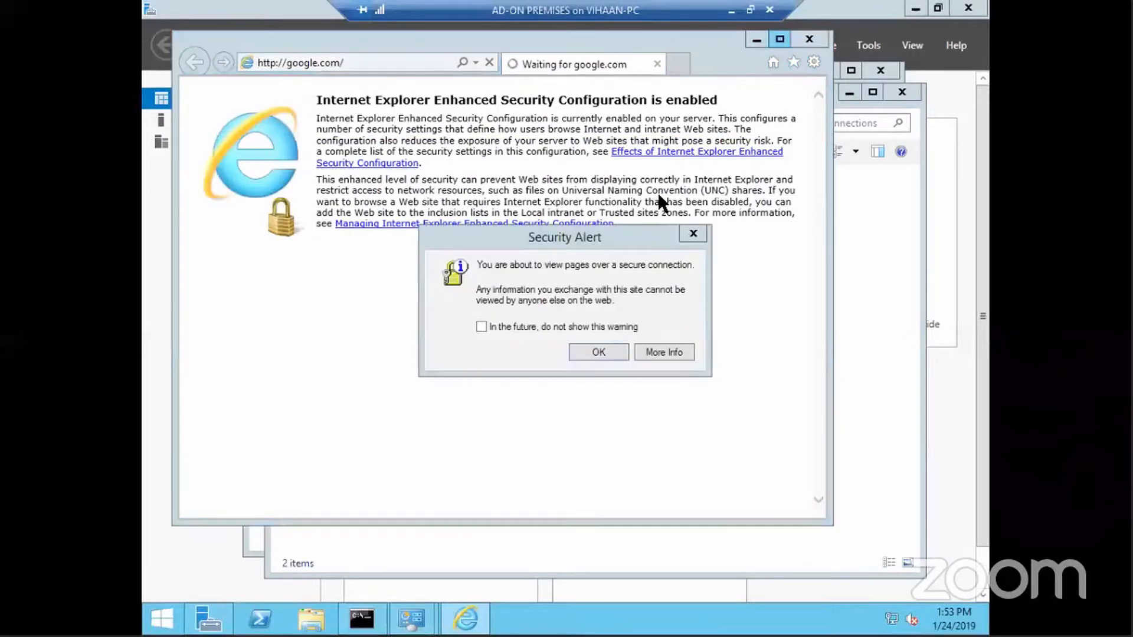
click(590, 353)
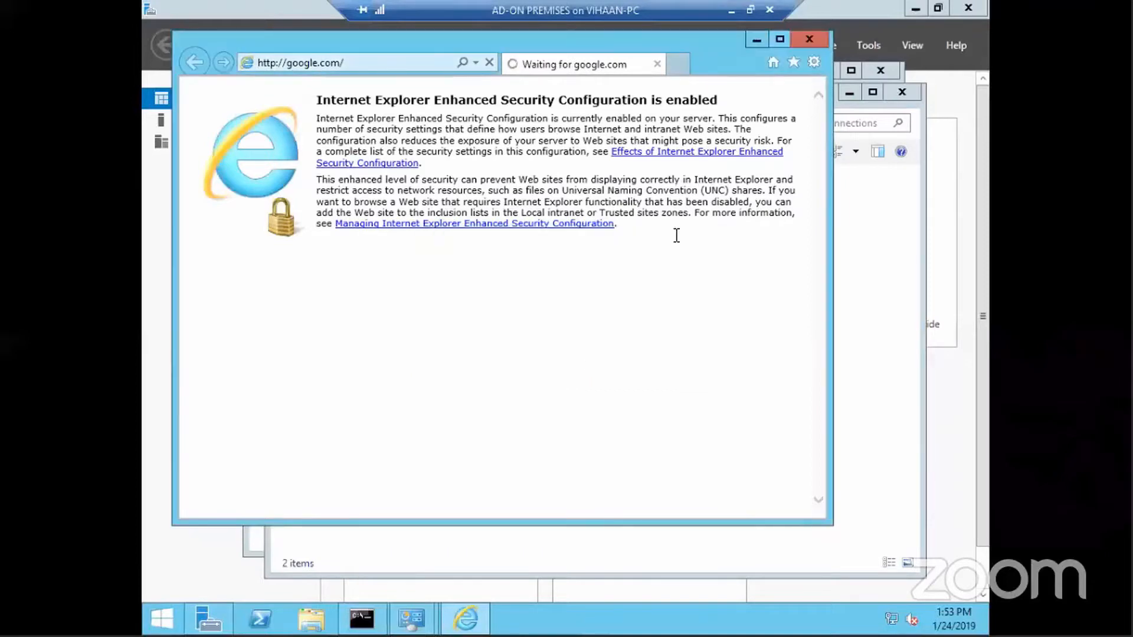
click(780, 41)
click(207, 619)
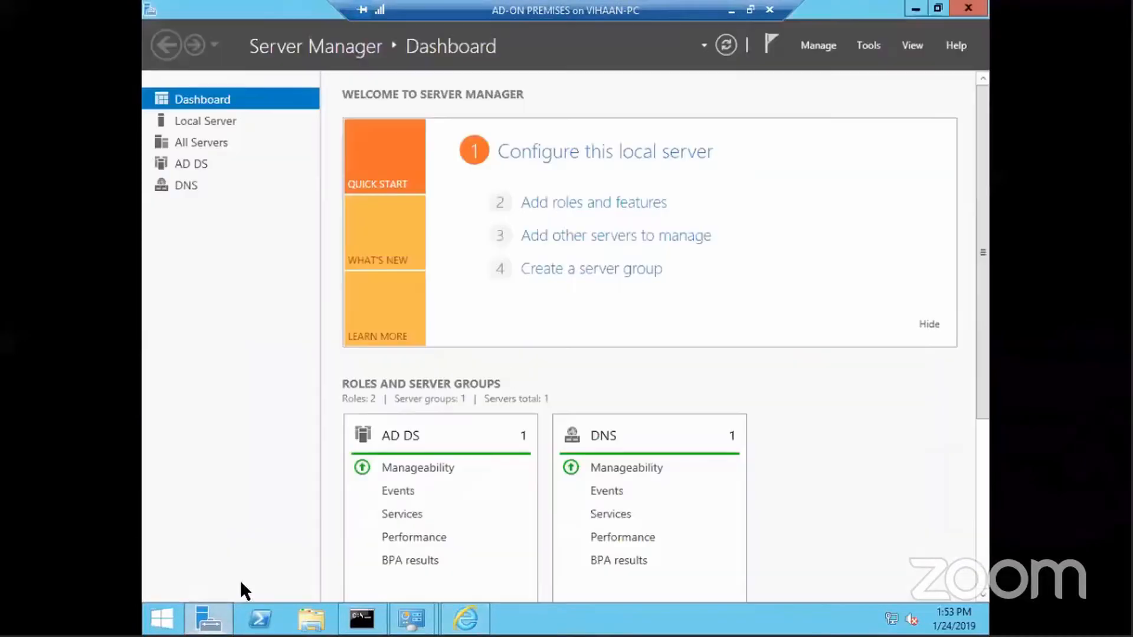
Turn off IE Enhanced Security Configuration on the Local Server properties page
click(210, 124)
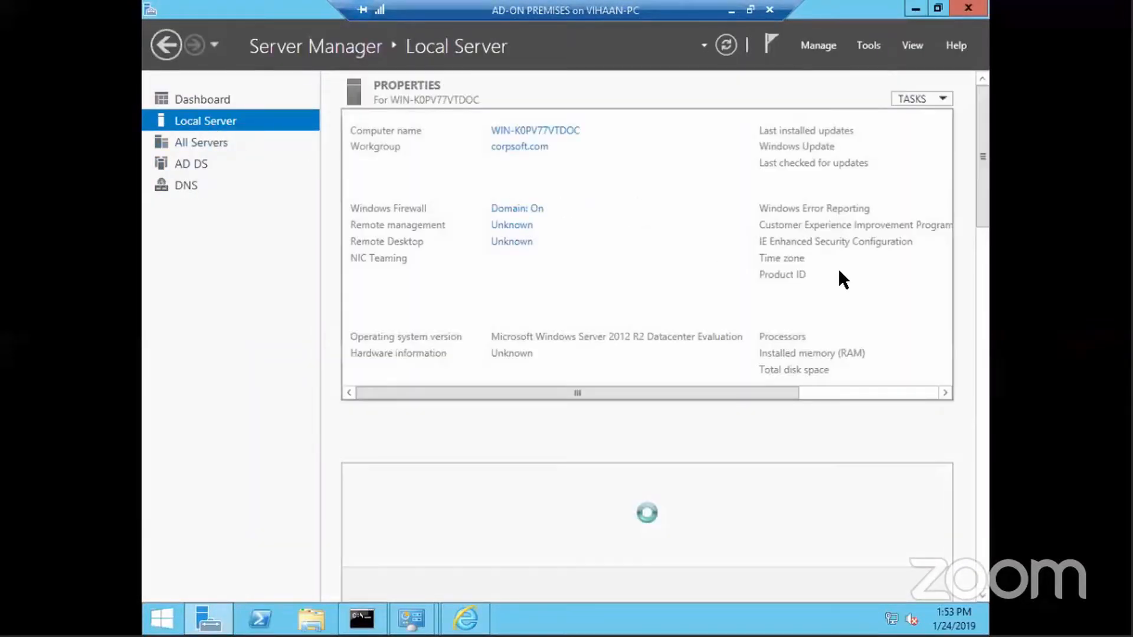
drag(742, 390, 831, 393)
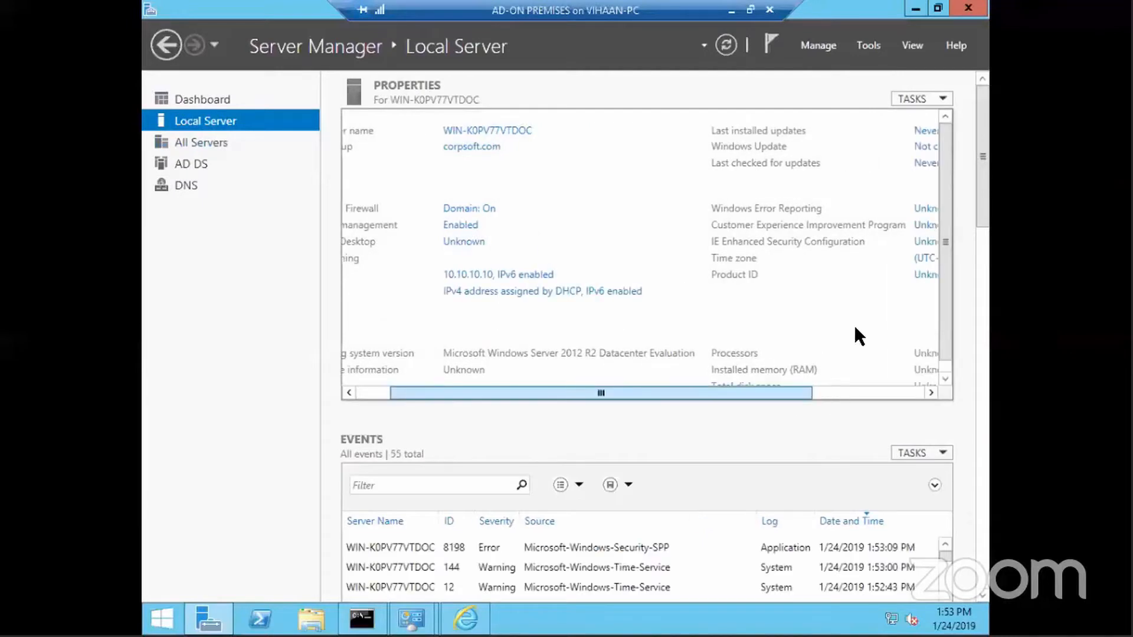
click(839, 241)
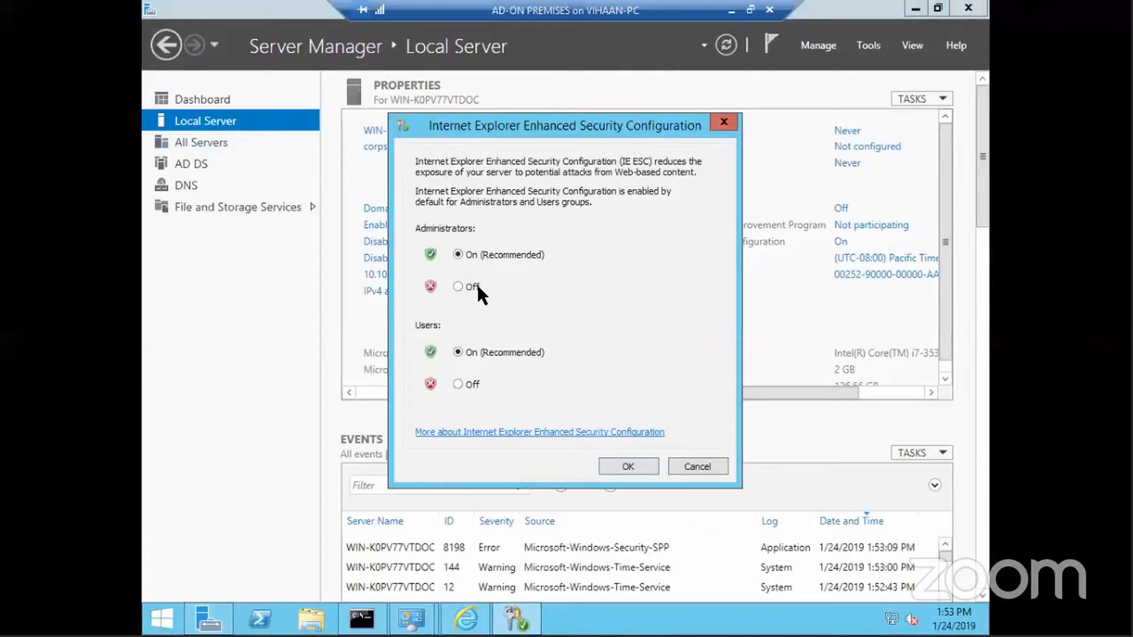
click(458, 384)
Dismiss the blocked-content warnings, close Internet Explorer, and reopen it from Start
click(475, 621)
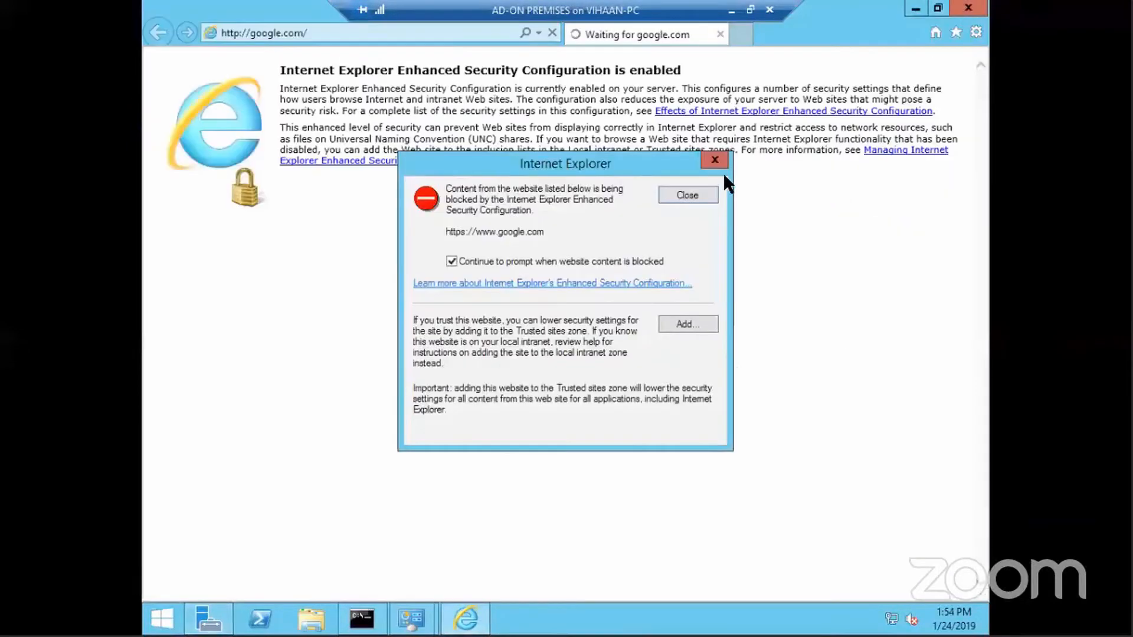
click(719, 161)
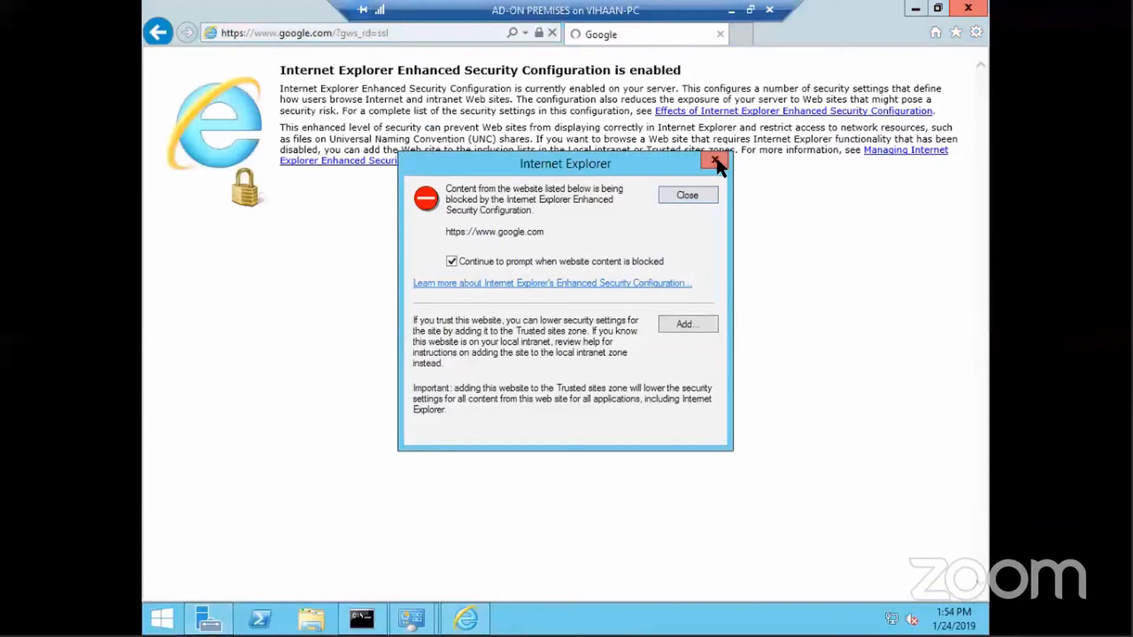
click(717, 161)
click(967, 8)
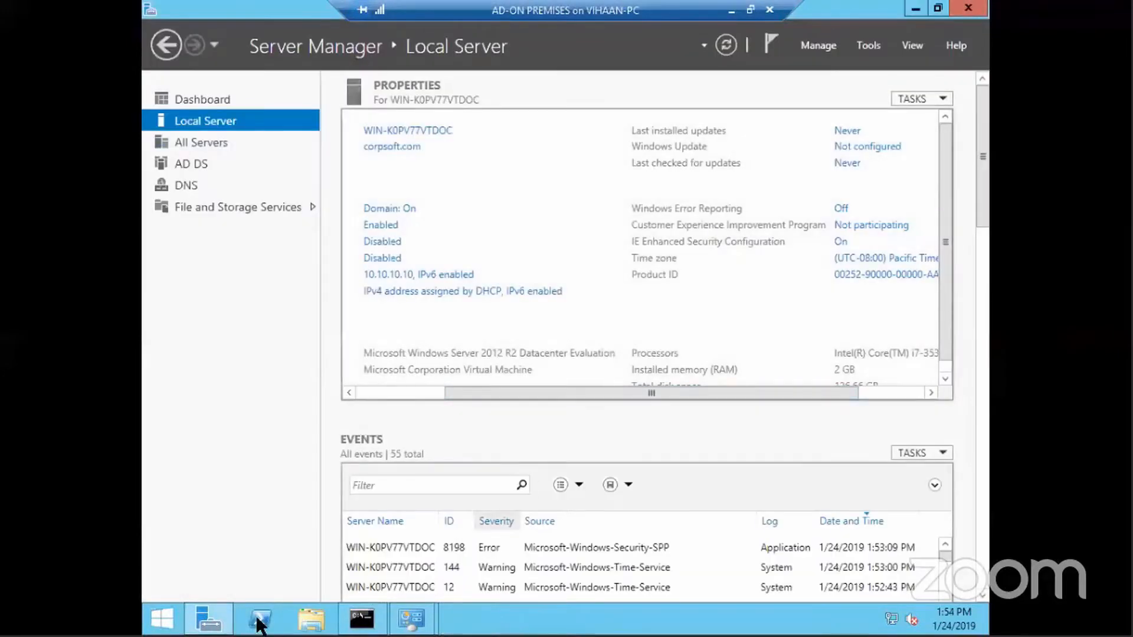
click(163, 619)
click(372, 420)
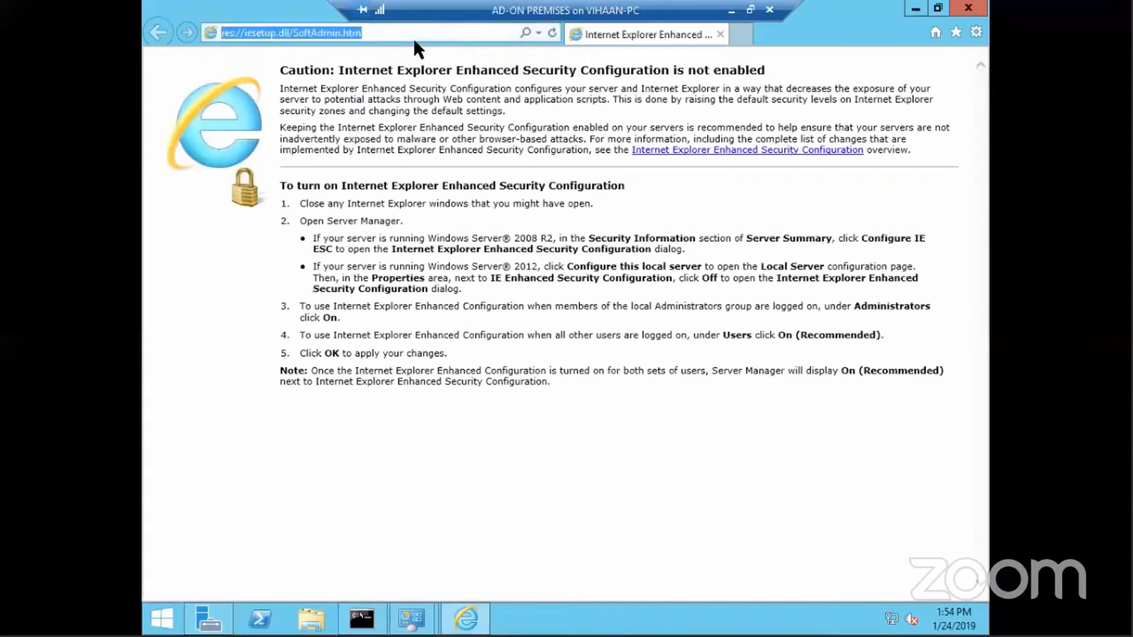
Load the google.com home page, correcting the mistyped address
text(googlc.e)
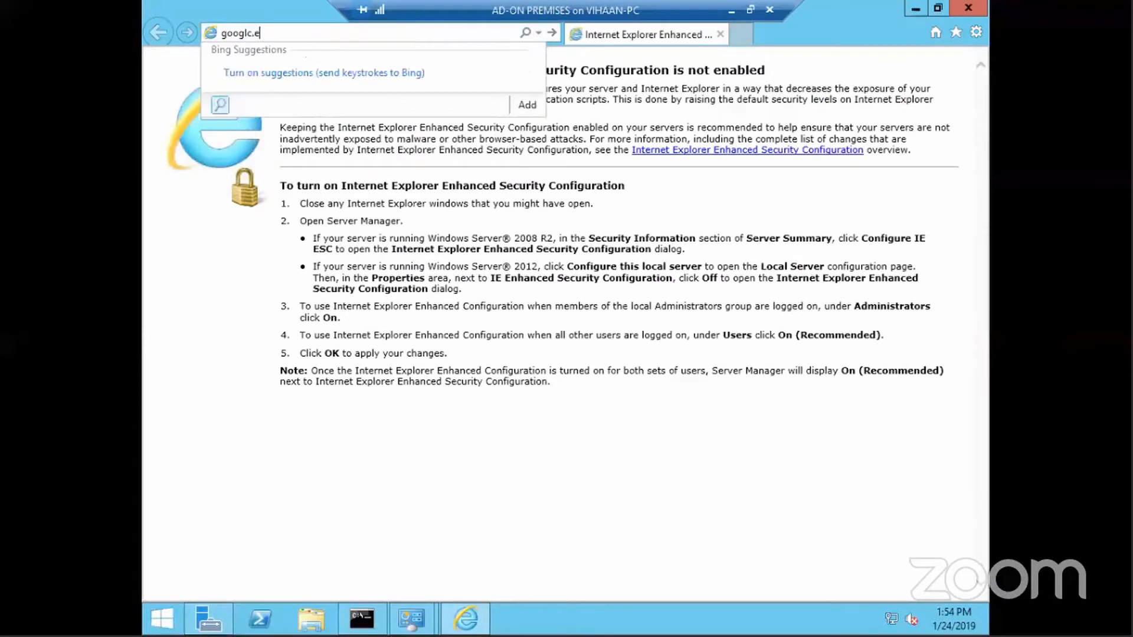
text(om)
key(BackSpace)
key(BackSpace)
key(BackSpace)
key(BackSpace)
key(BackSpace)
text(e)
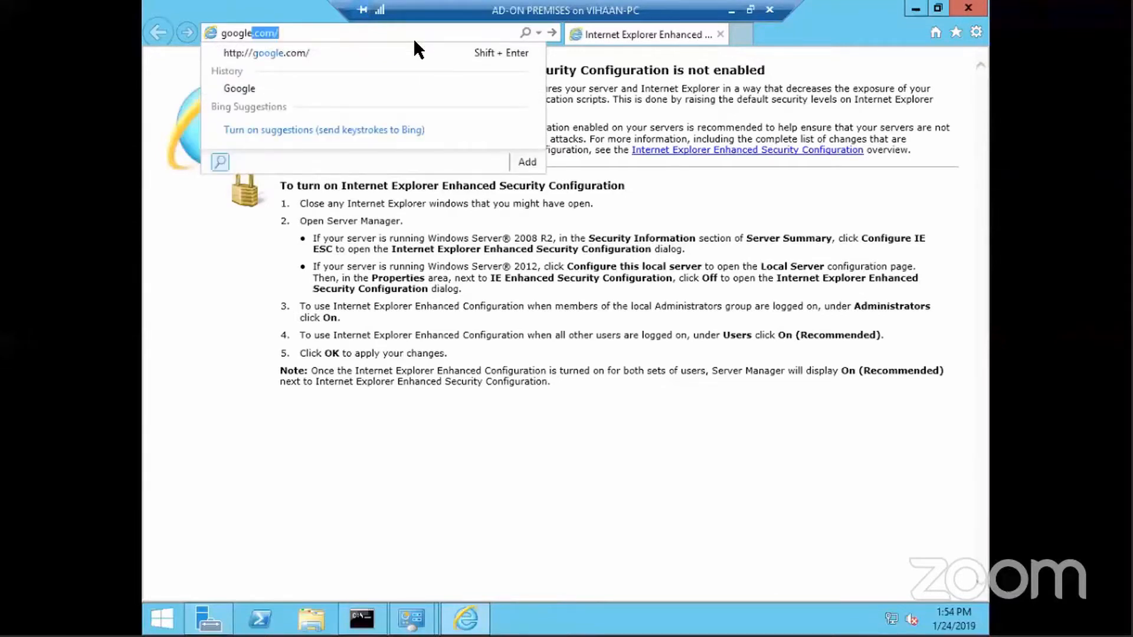
key(Return)
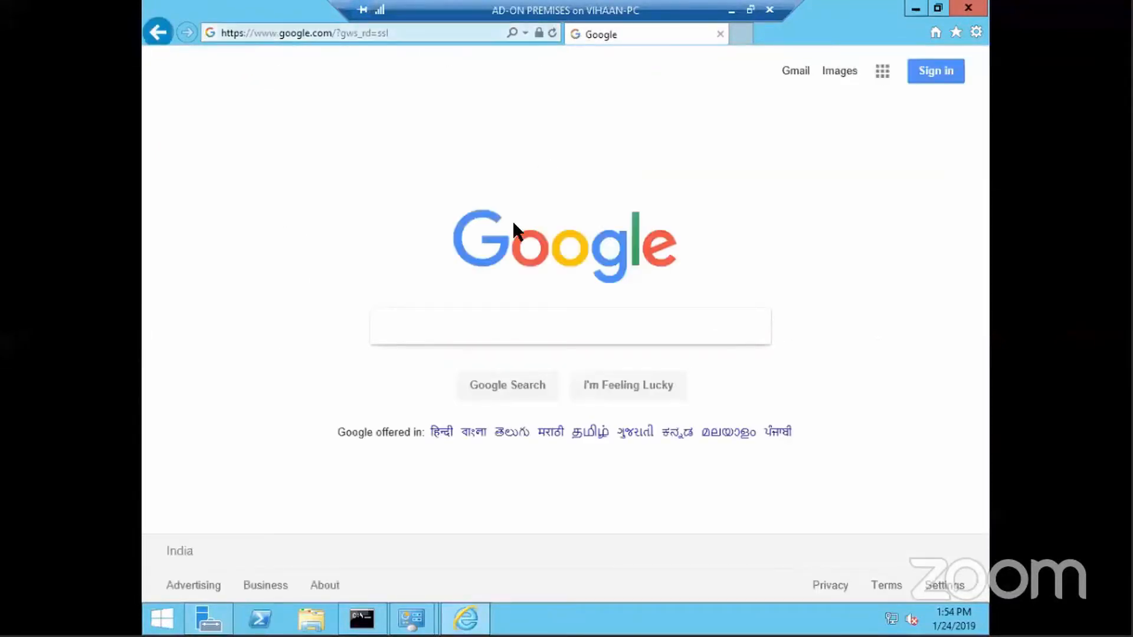
Search 'download azure ad connect' and click Download on the Microsoft result page
text(download azure ad)
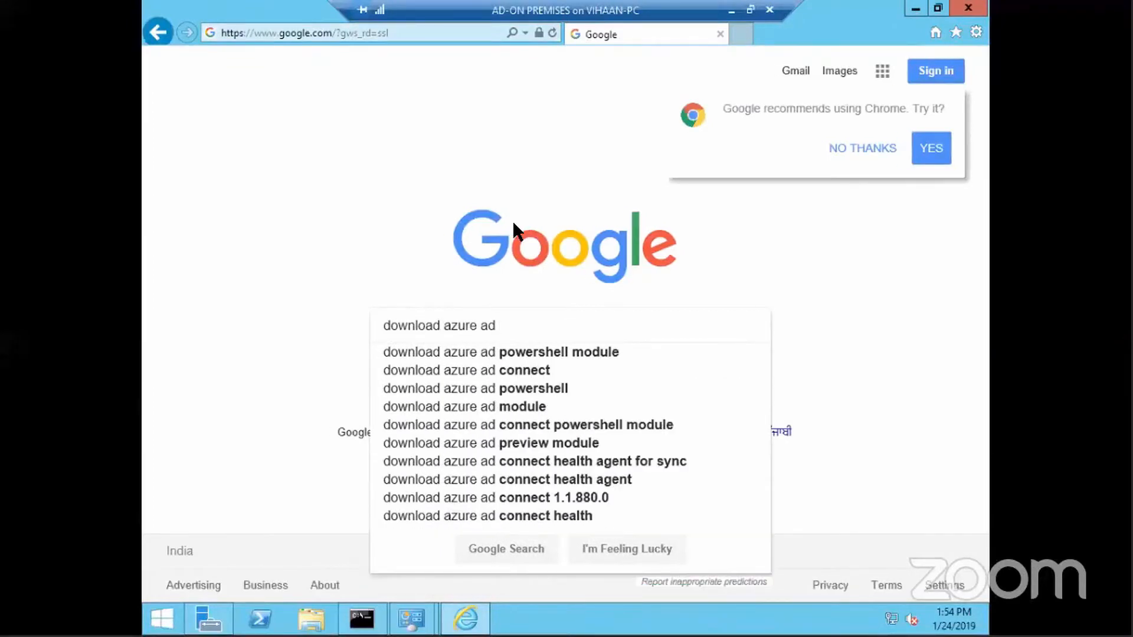
key(Down)
key(Down)
key(Return)
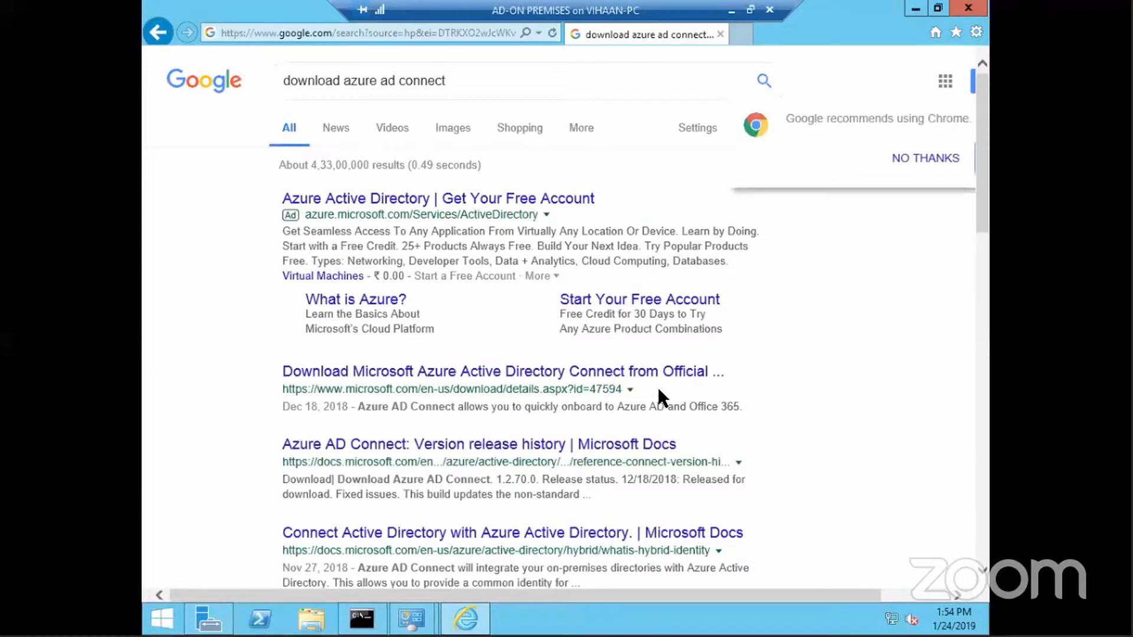
click(679, 377)
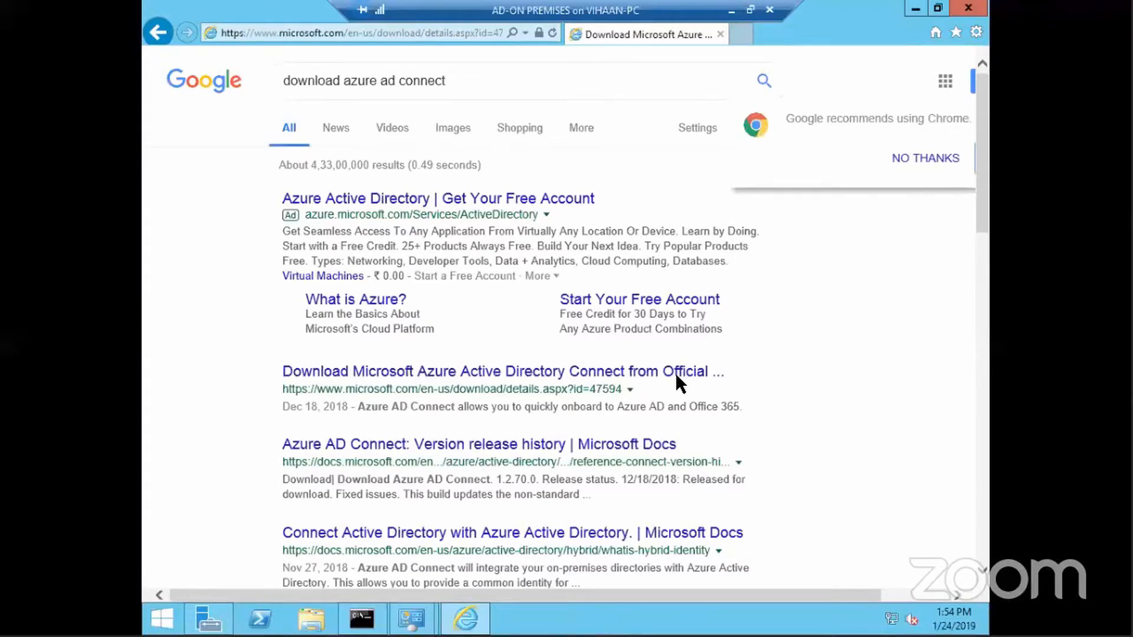
scroll(661, 369, down, 5)
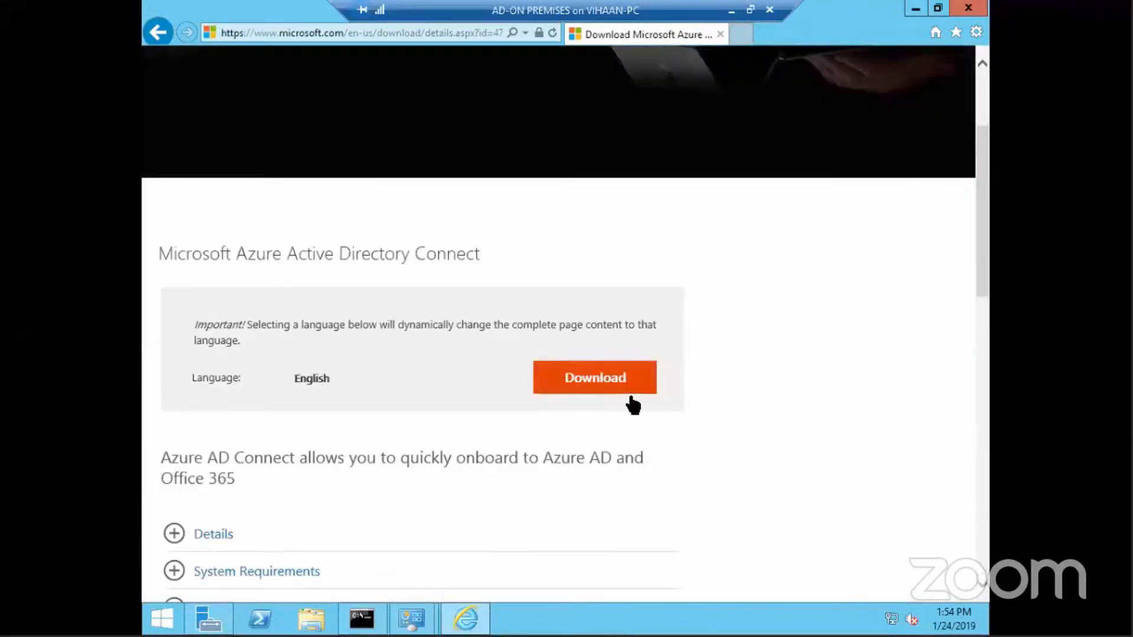
click(602, 390)
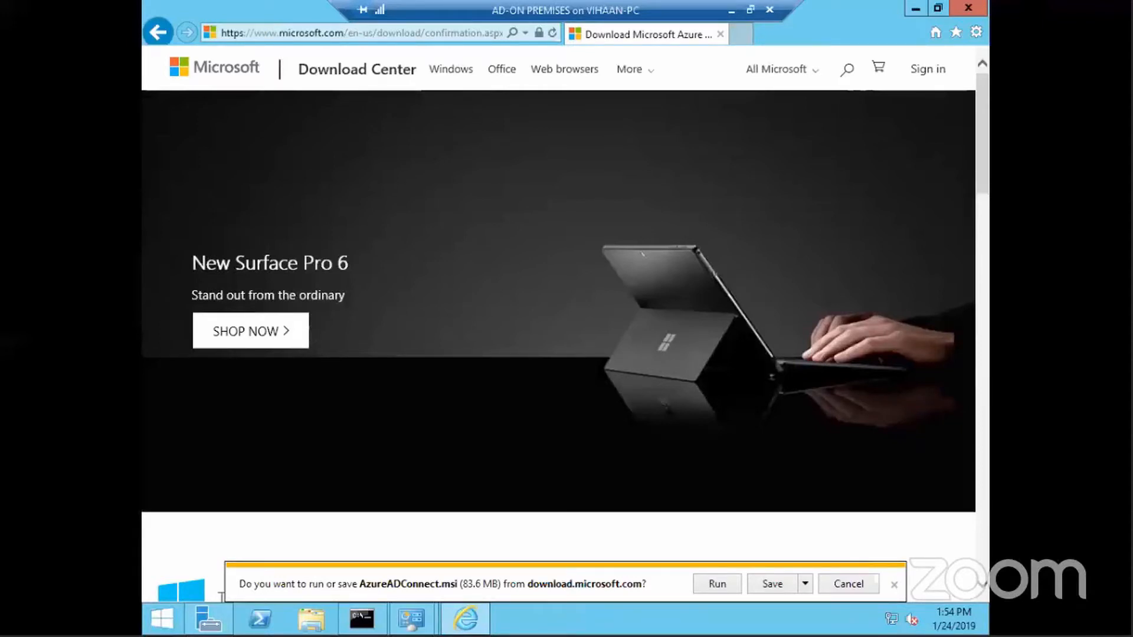
Save and run AzureADConnect.msi, bringing the setup window to the front
click(772, 584)
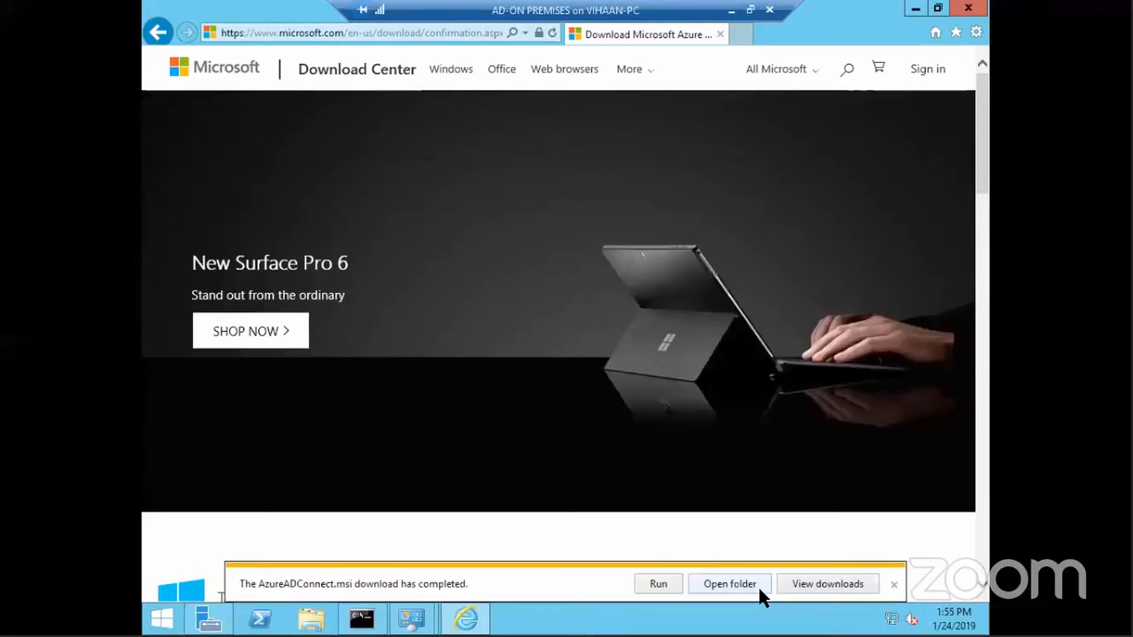
click(656, 584)
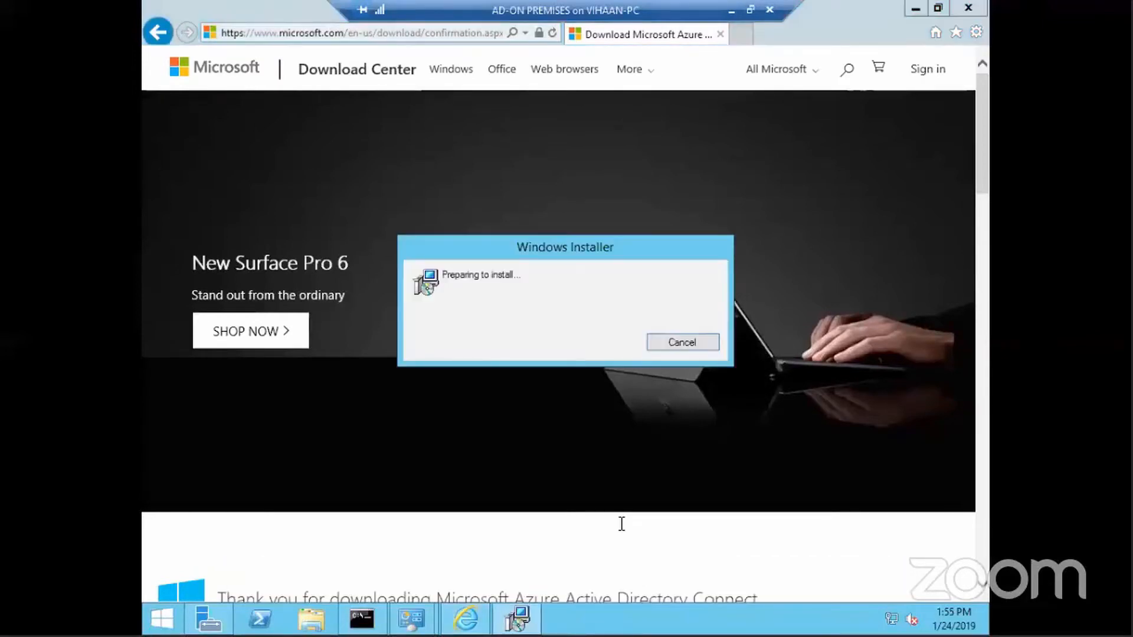
click(525, 617)
click(914, 9)
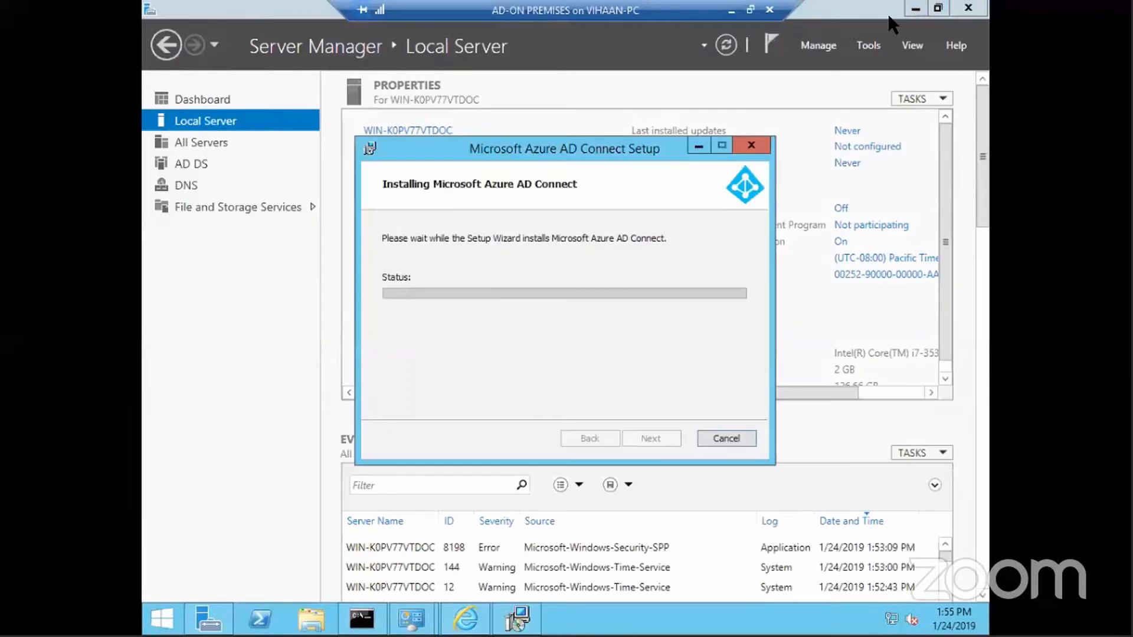
Clear away Server Manager, Network and Sharing Center and the command prompt windows
click(915, 8)
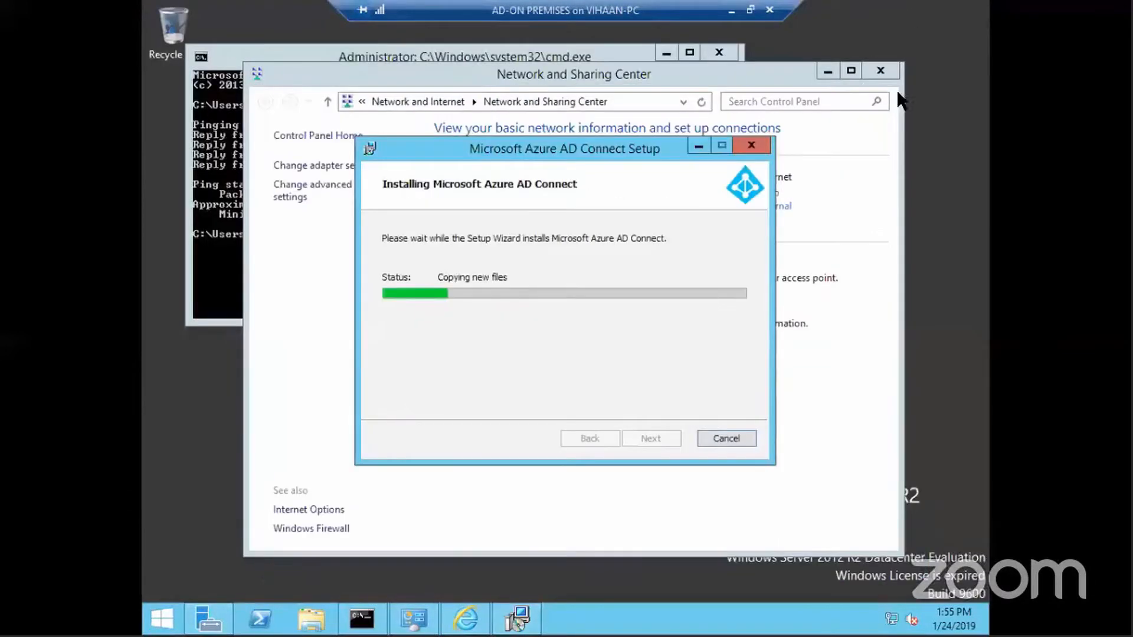
click(880, 70)
click(719, 52)
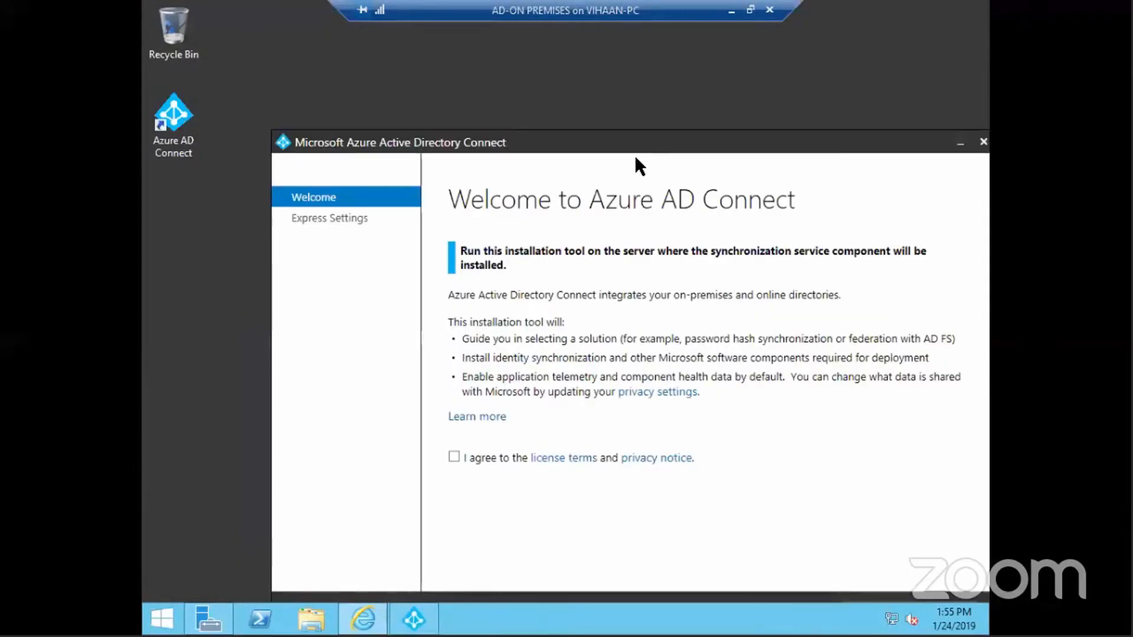
Agree to the license terms and choose Customize instead of express settings
click(495, 456)
drag(836, 148, 576, 59)
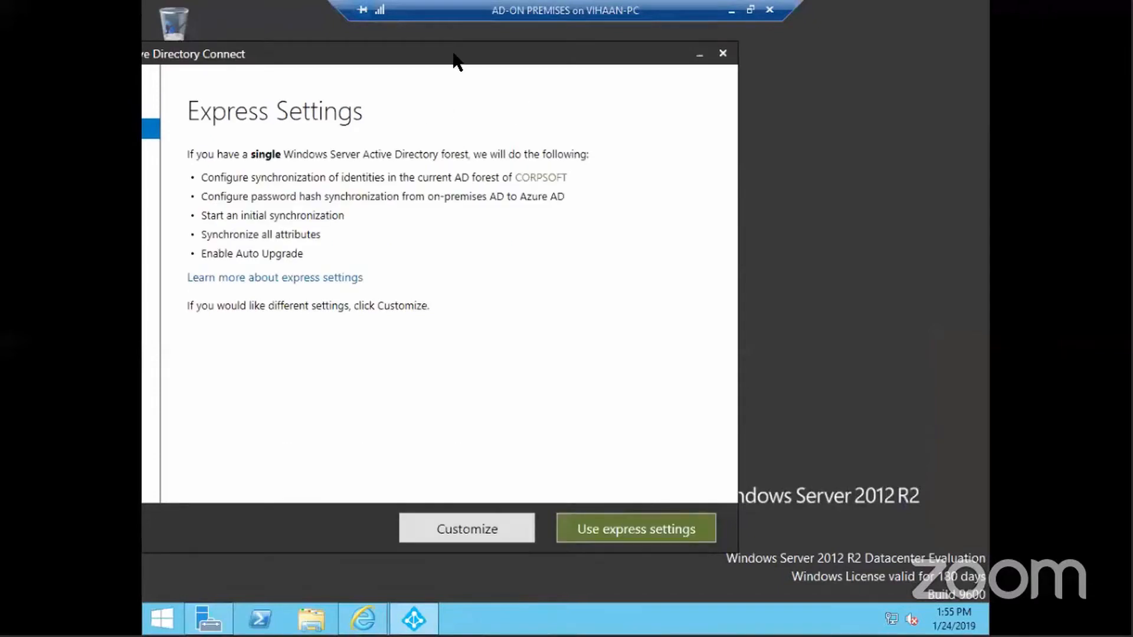
drag(455, 56, 680, 72)
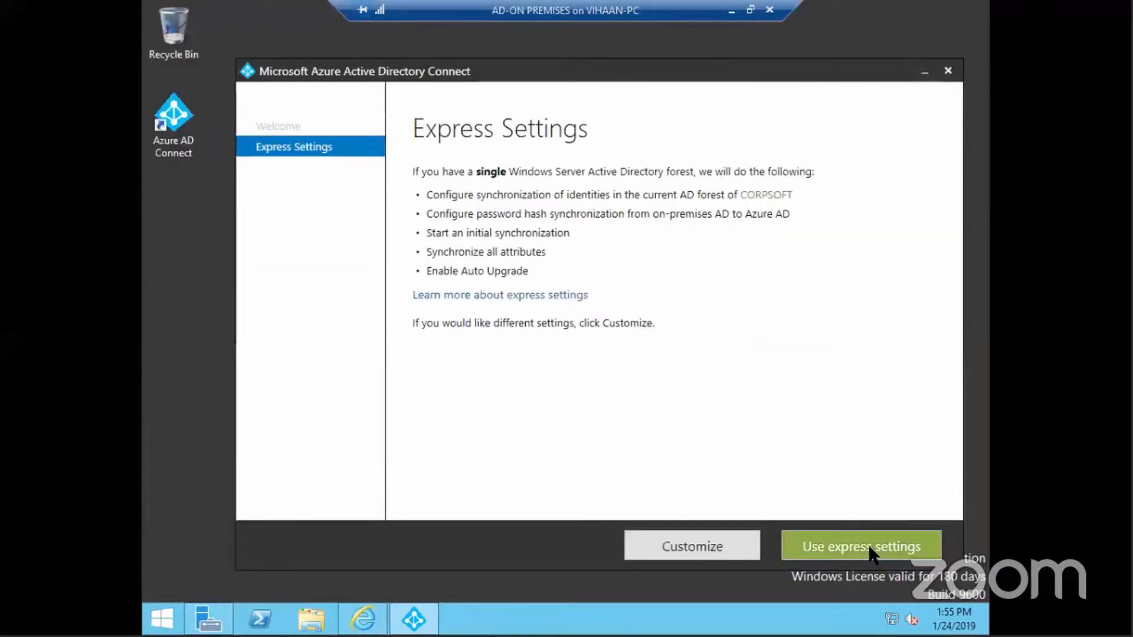
click(716, 546)
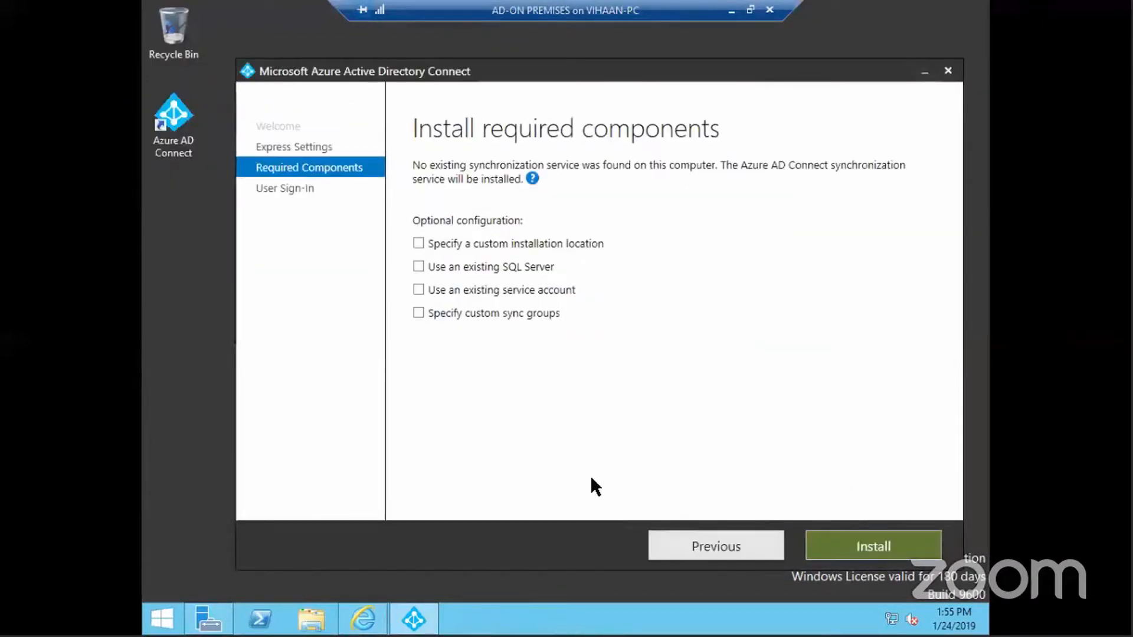
Install the required components without using an existing SQL Server or other optional settings
click(694, 543)
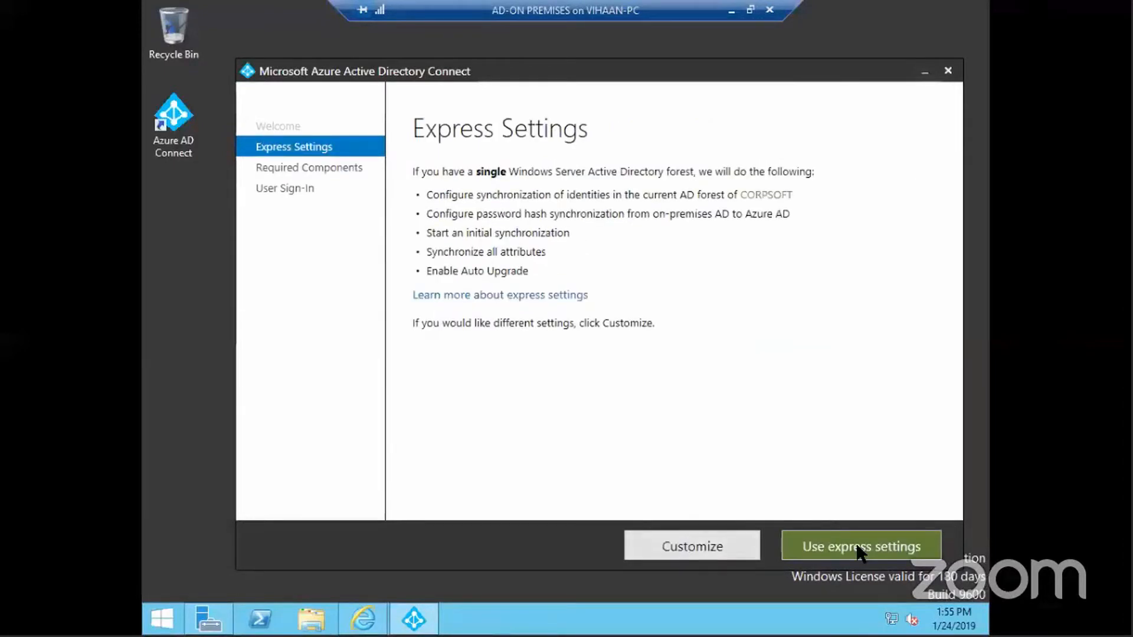
click(692, 548)
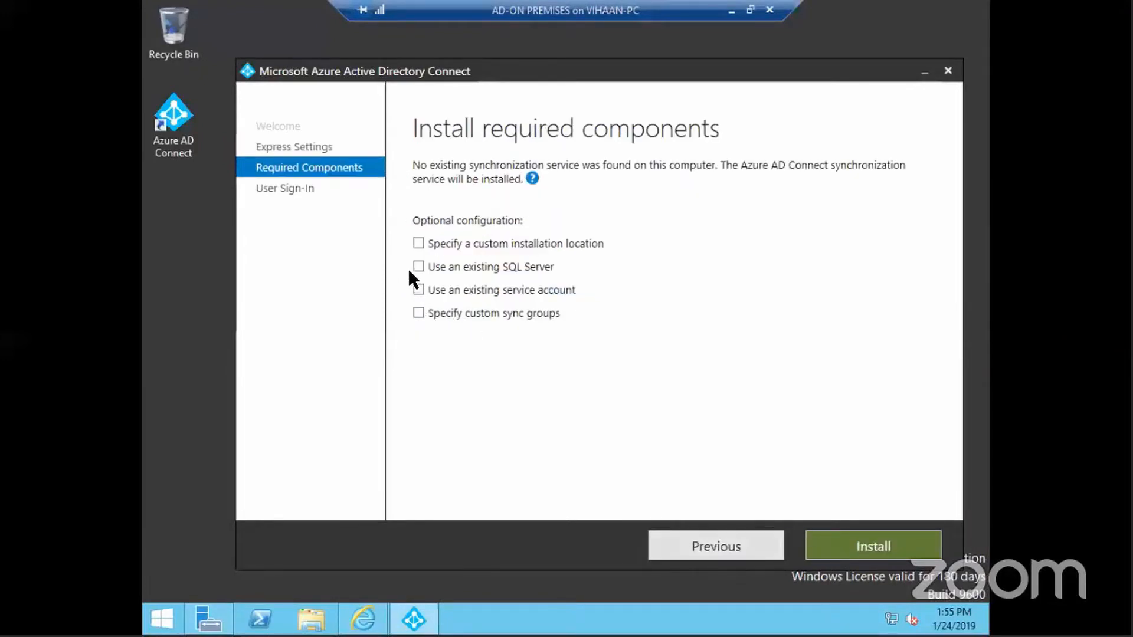
click(419, 266)
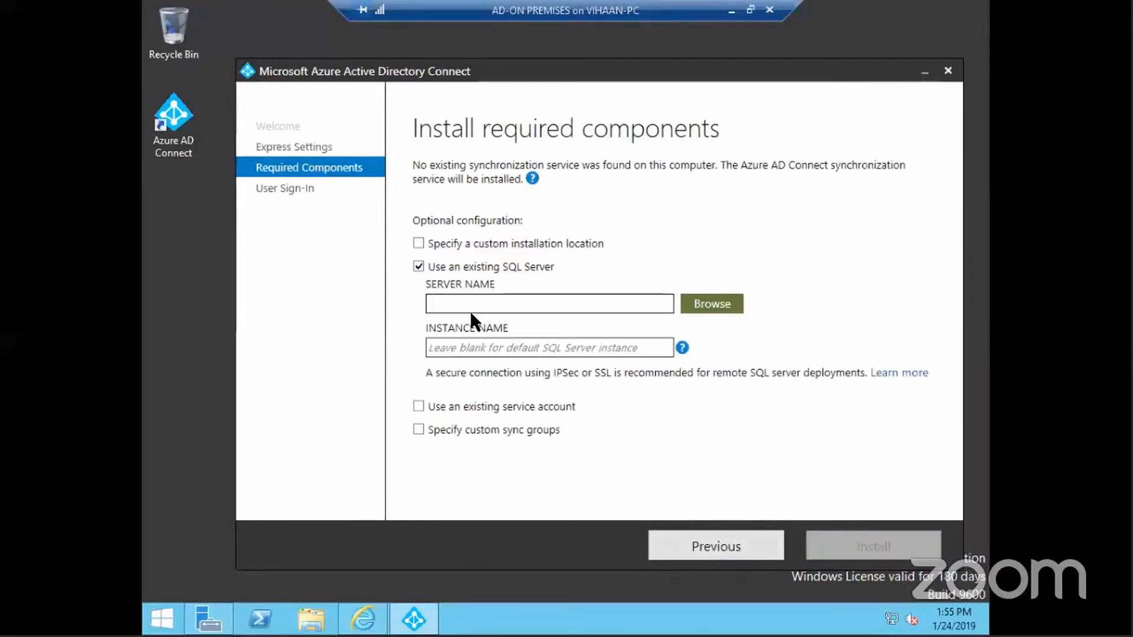
click(416, 269)
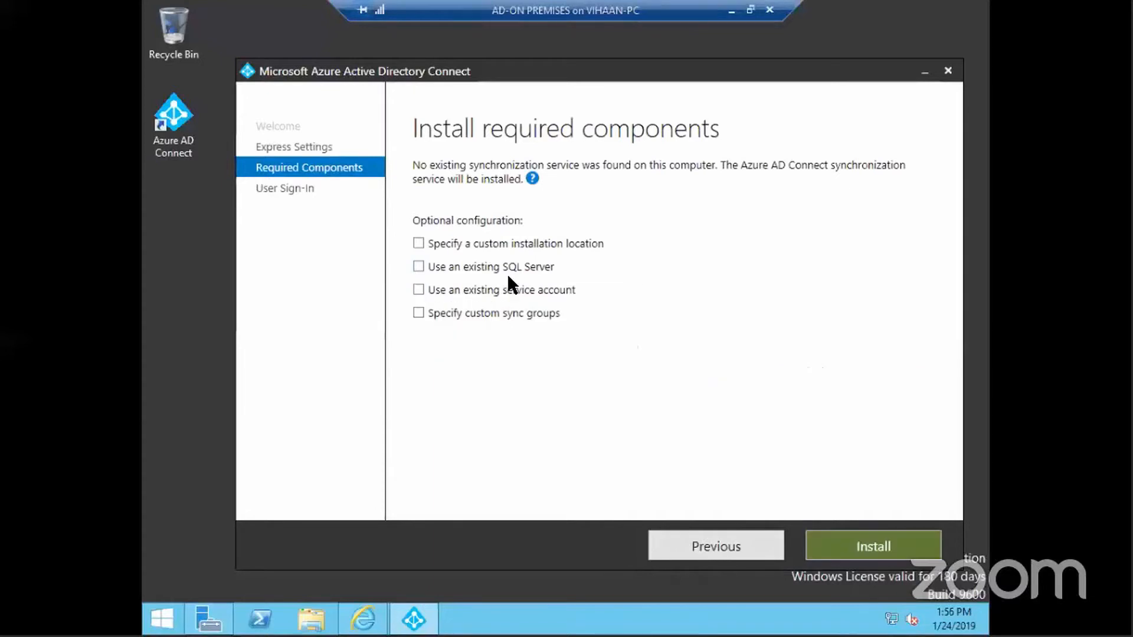
click(873, 546)
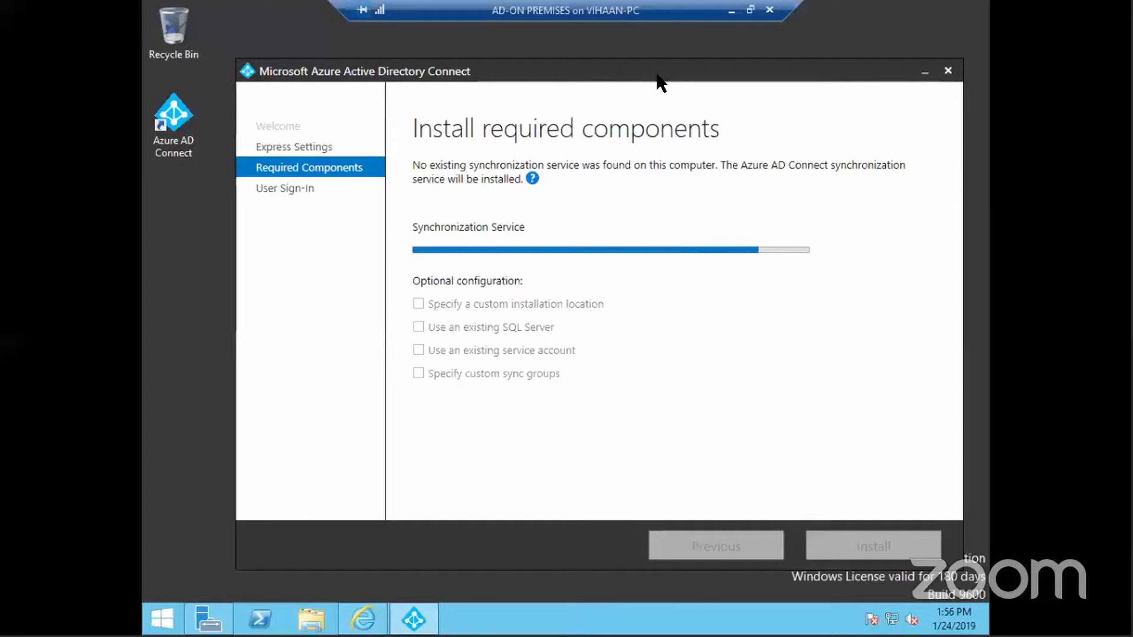
Wait for the components to install until the User sign-in page shows Password Hash Synchronization
drag(656, 75, 635, 59)
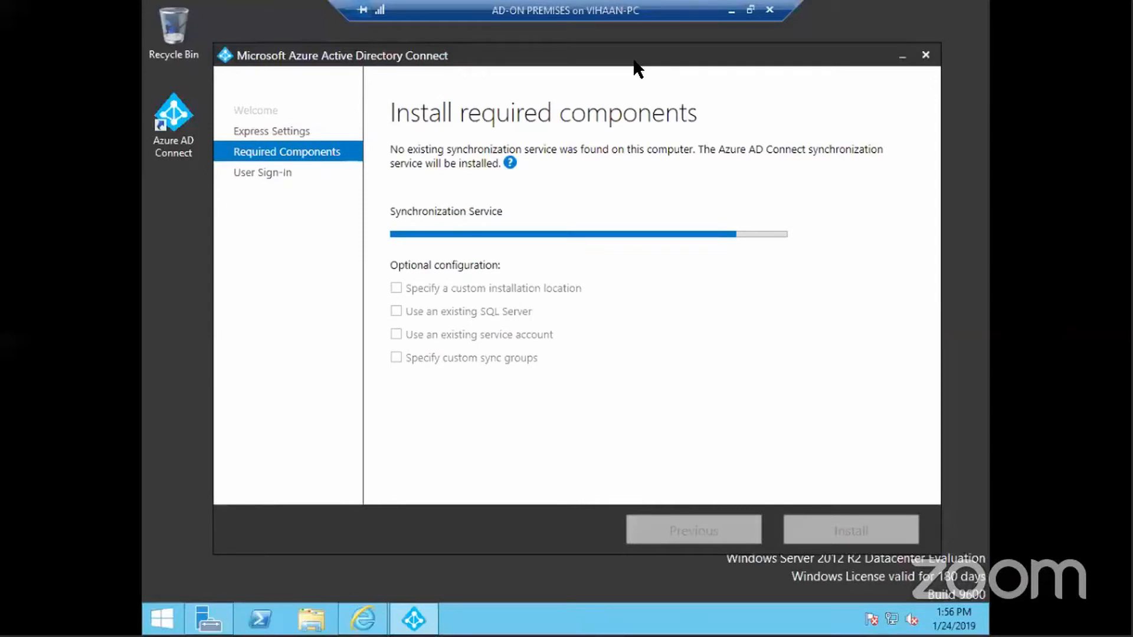
click(726, 11)
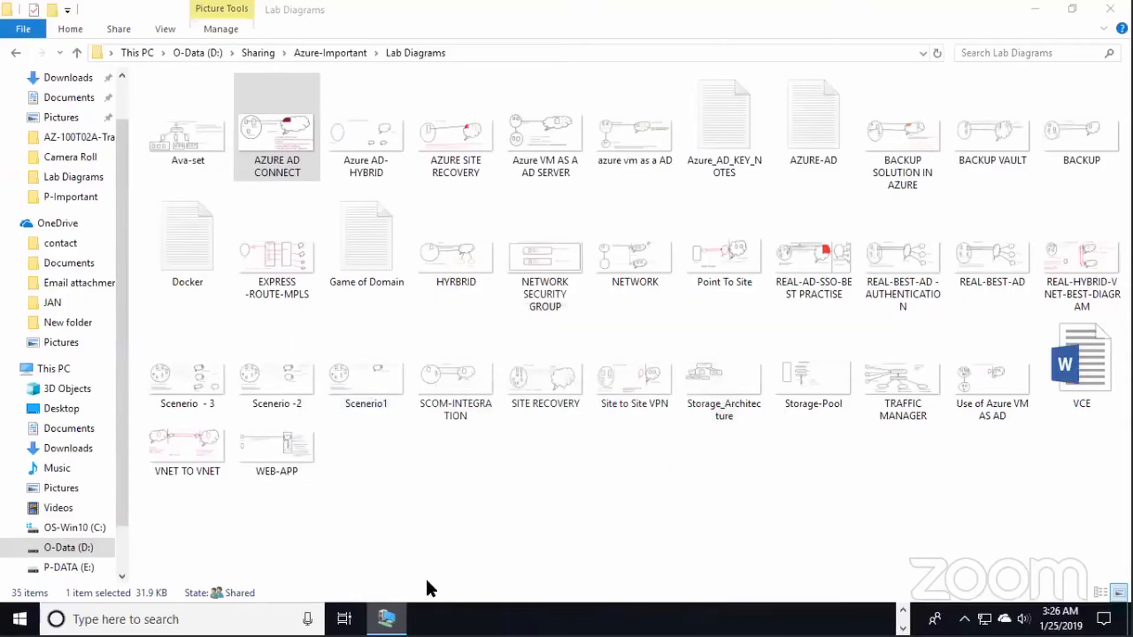
click(393, 621)
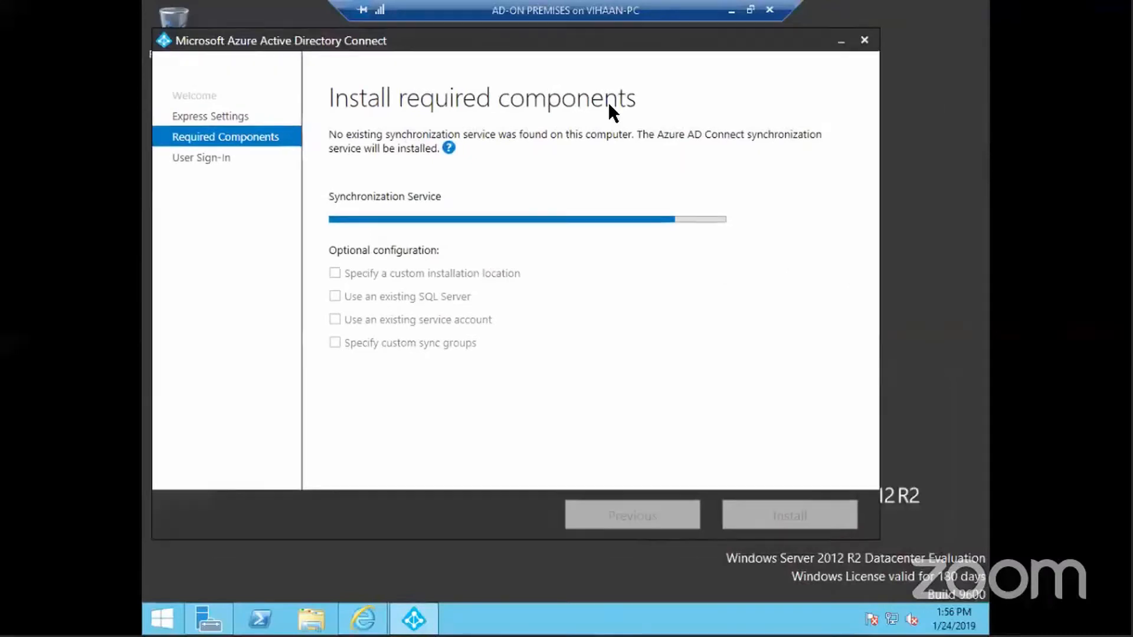
drag(610, 36, 714, 43)
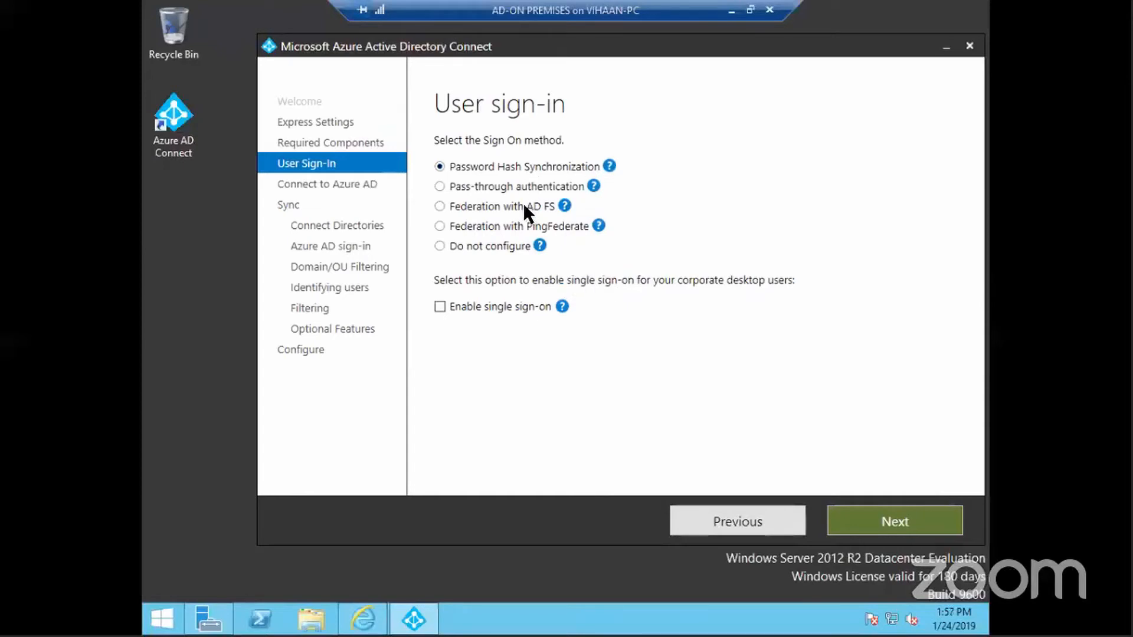
Advance past User sign-in to the Azure AD credentials page, then minimize the remote session to show the local Lab Diagrams folder
click(892, 523)
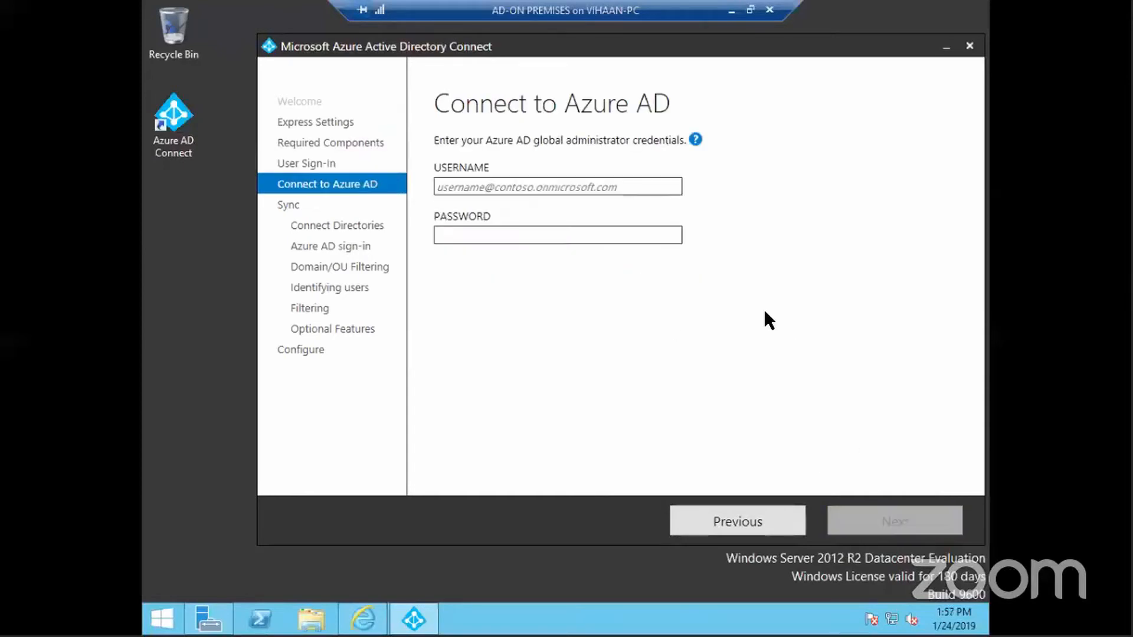
click(587, 186)
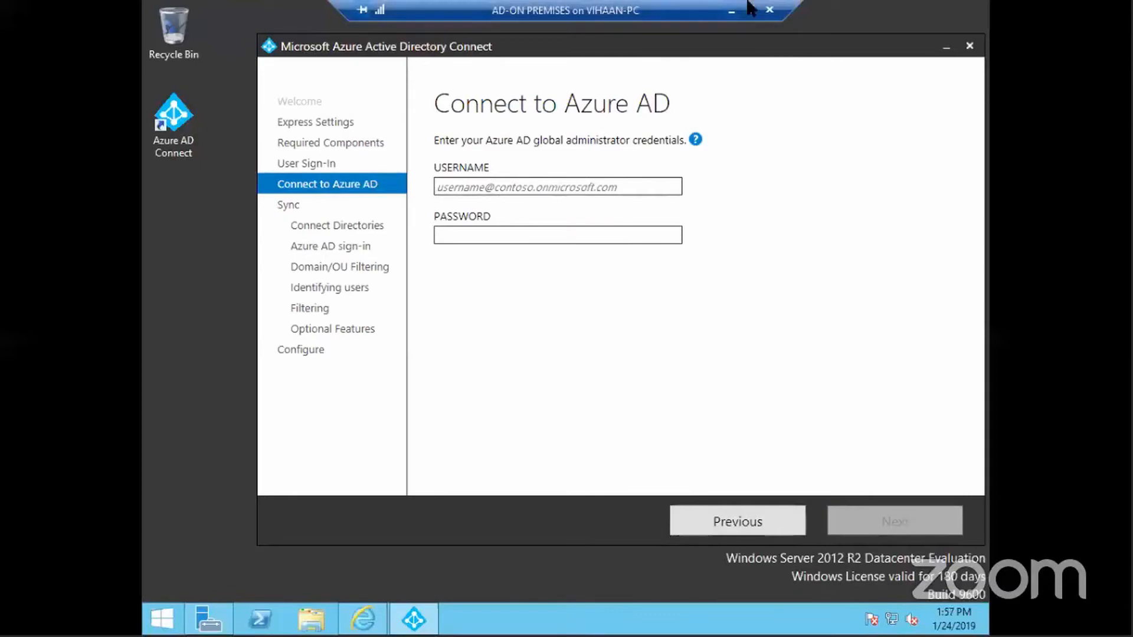
click(731, 10)
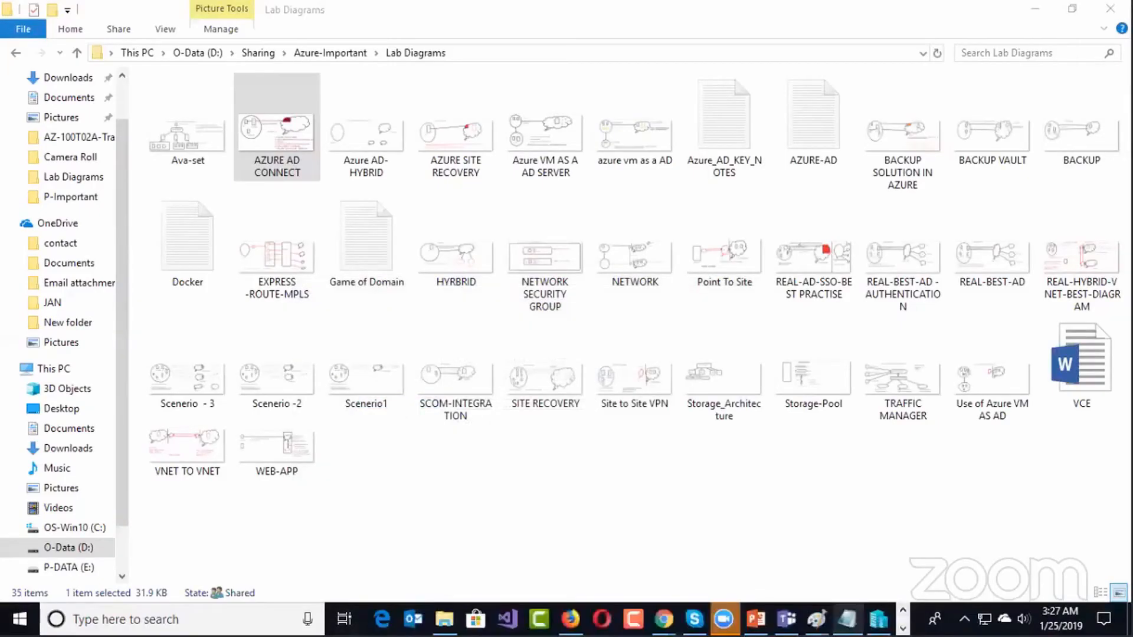
click(847, 619)
Select the saved global administrator account line in Notepad and restore the remote session as a window beside it
click(237, 345)
drag(334, 272, 7, 245)
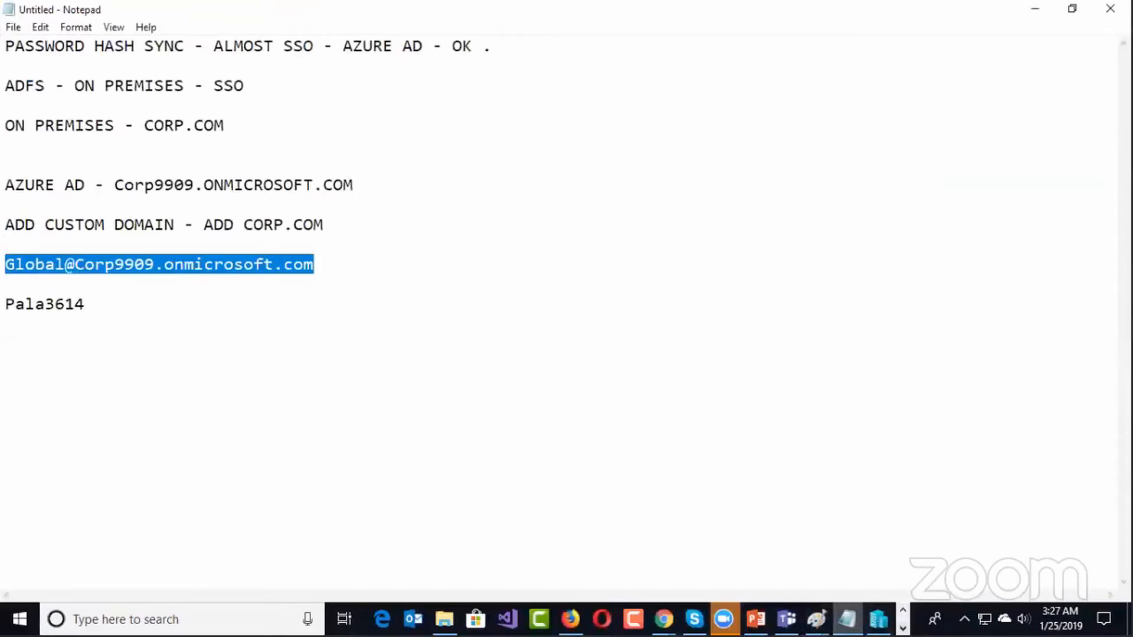
click(395, 616)
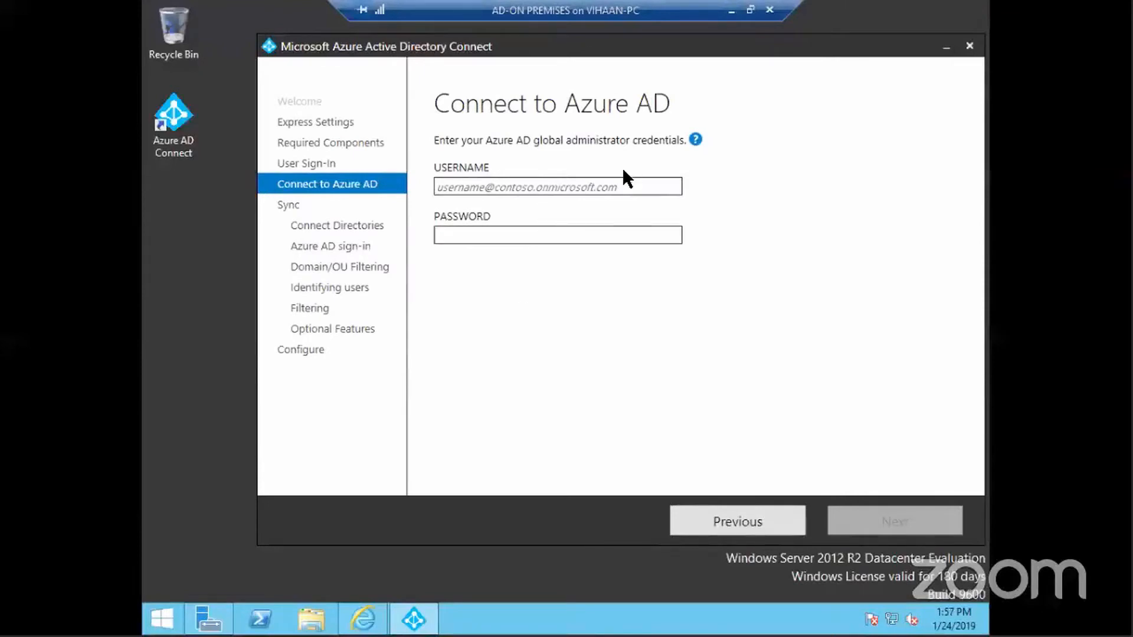
click(750, 9)
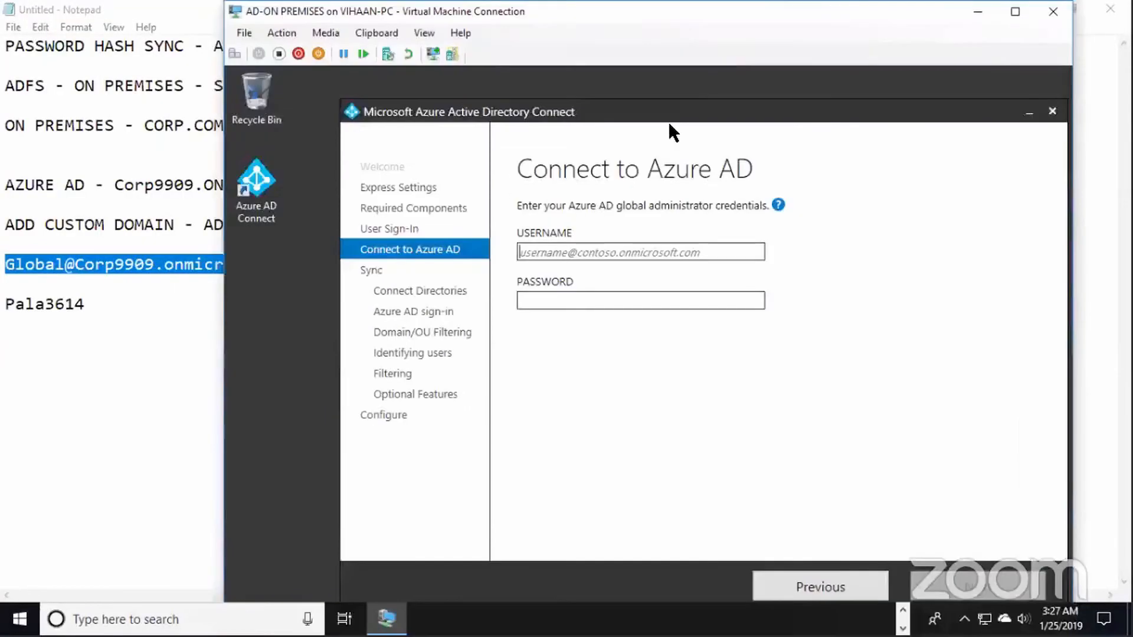
Enter the Azure AD global administrator username and password and submit them for verification
click(597, 250)
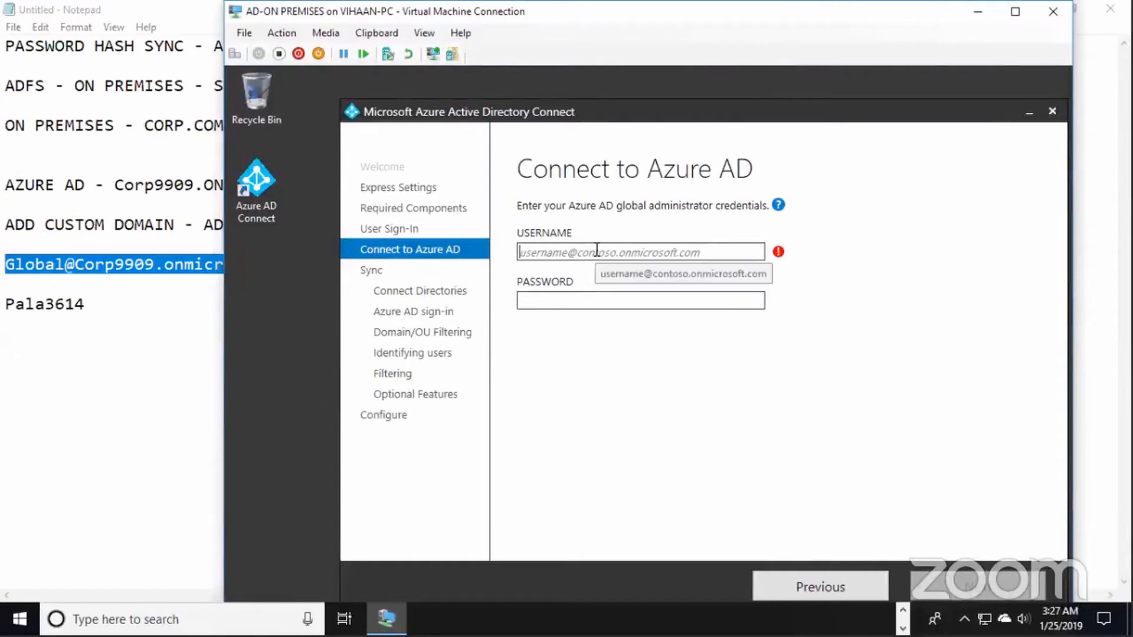
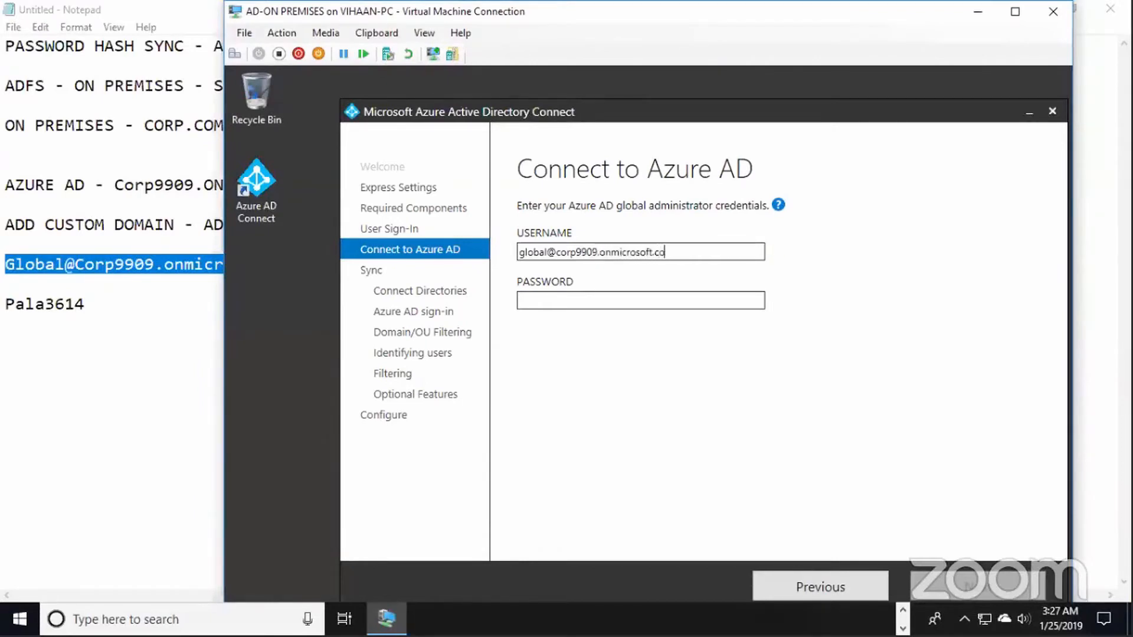
key(Tab)
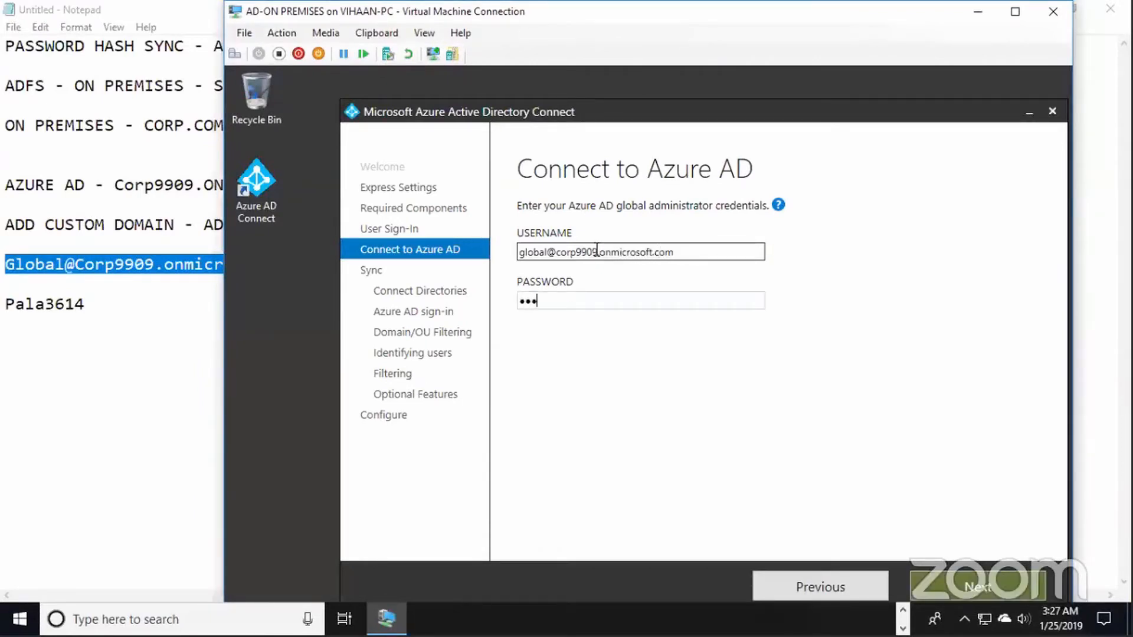
click(953, 592)
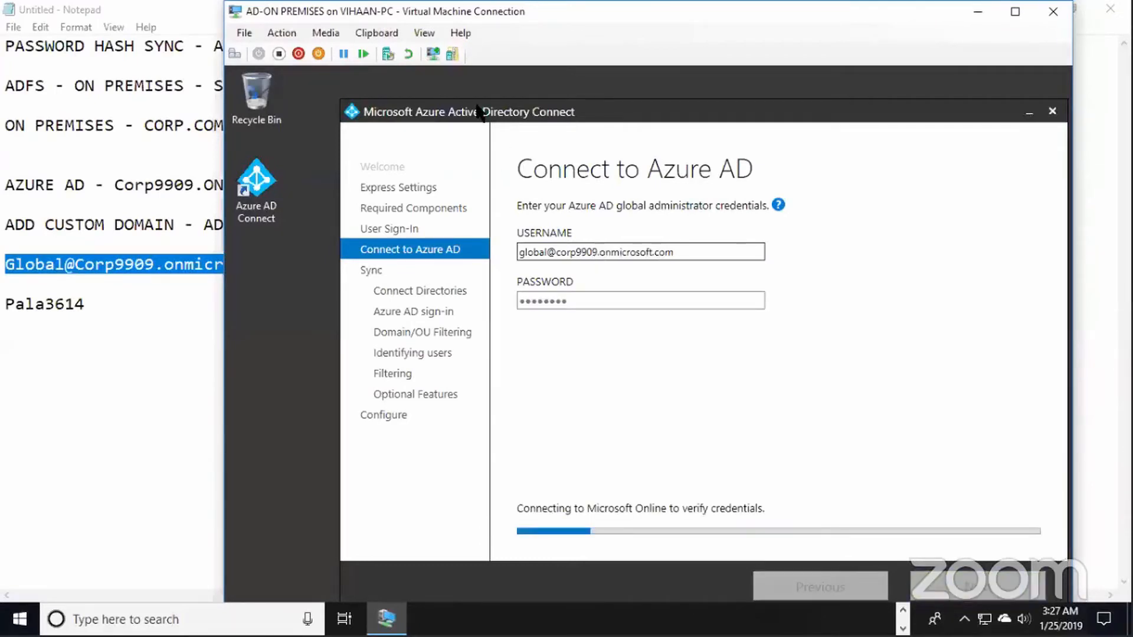
click(1019, 21)
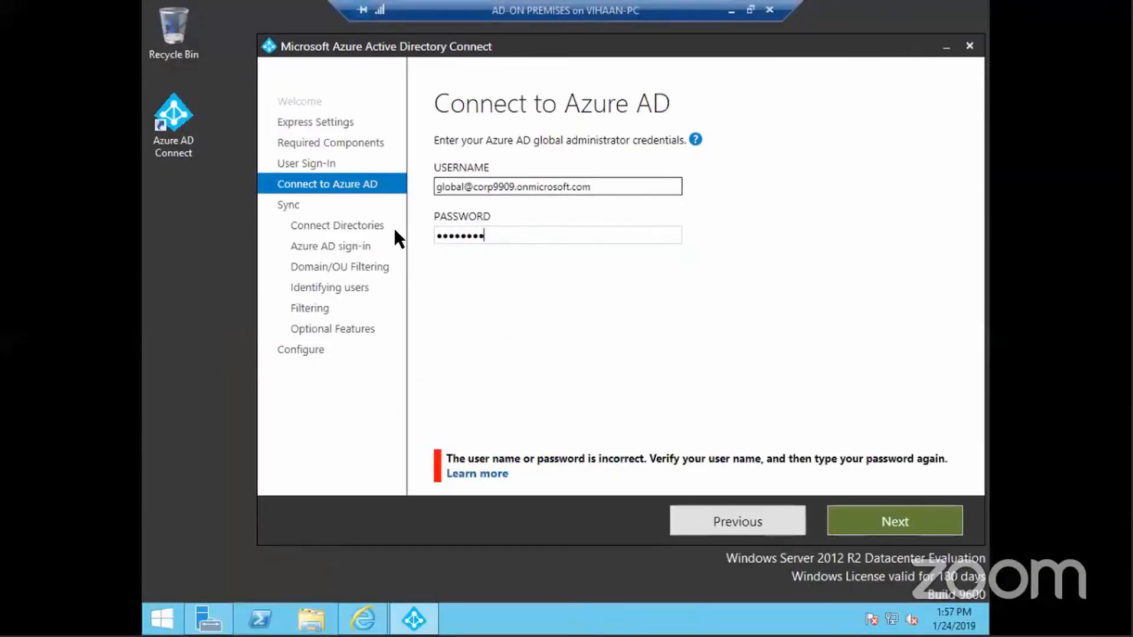
Replace the rejected password with the correct one and resubmit the credentials
key(ctrl+a)
text(••••••••)
click(879, 518)
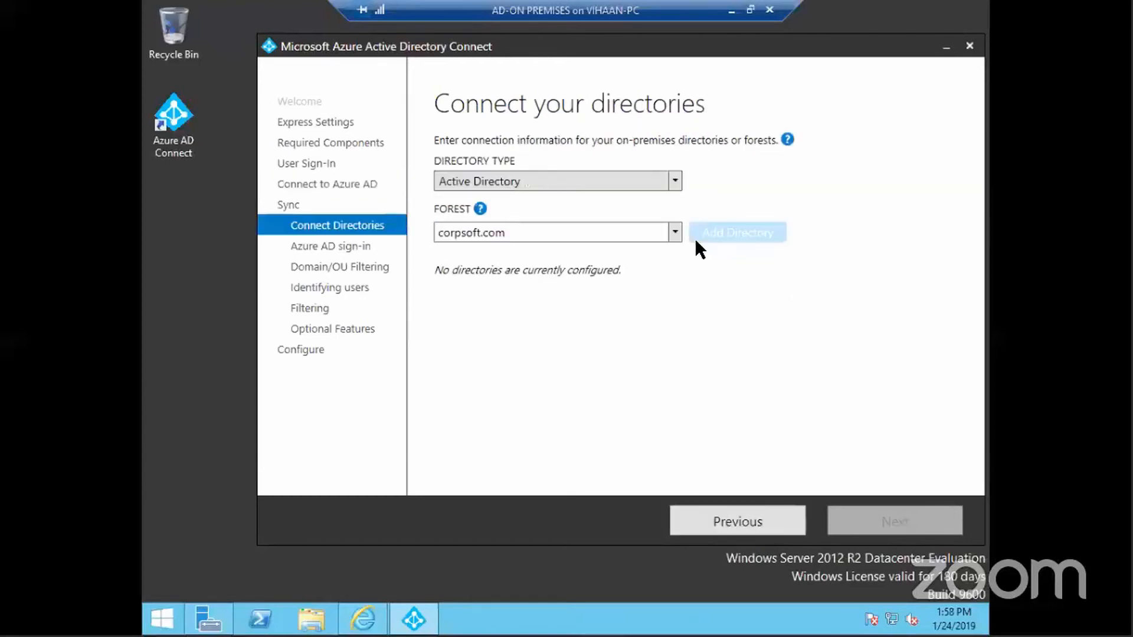
Add the corpsoft.com forest as a directory, choosing to use an existing AD account
click(728, 235)
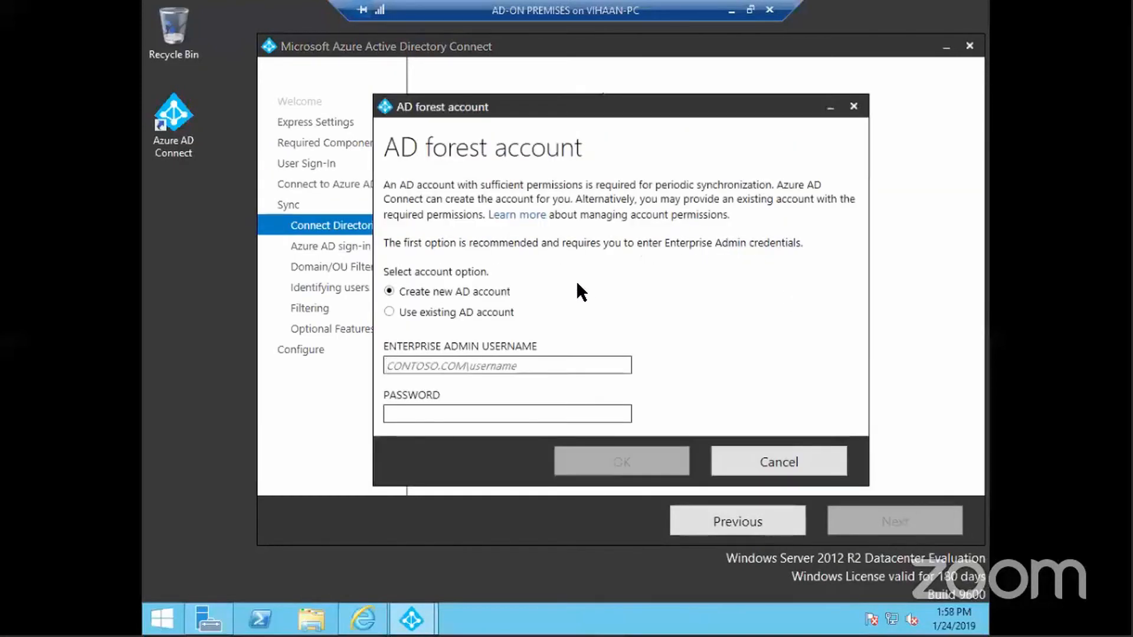
drag(629, 112, 638, 43)
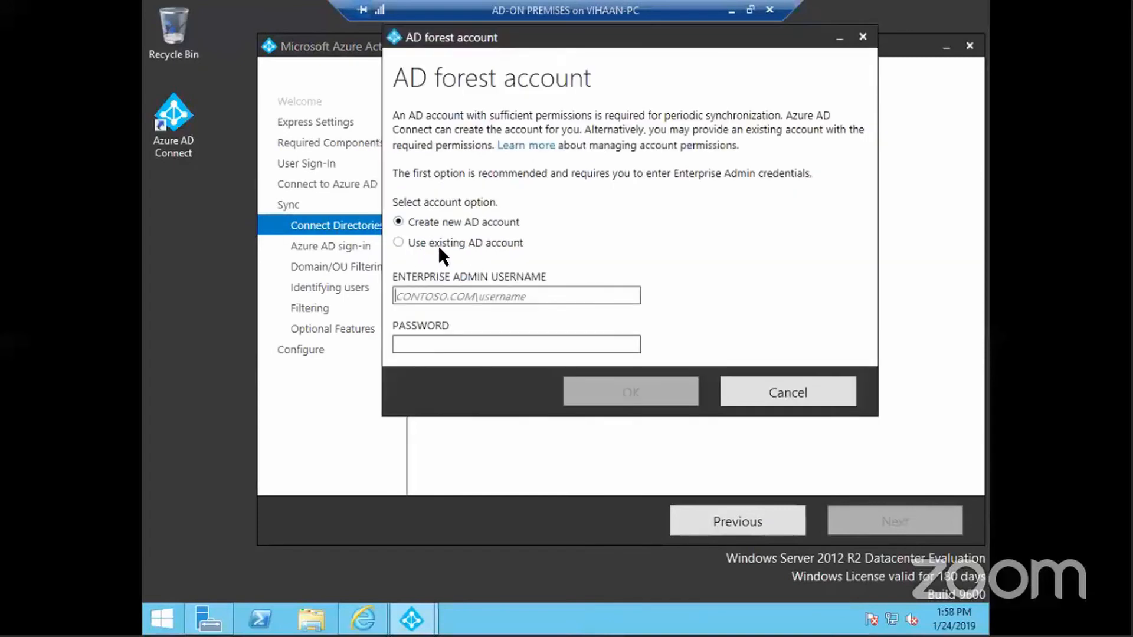
click(437, 246)
click(438, 299)
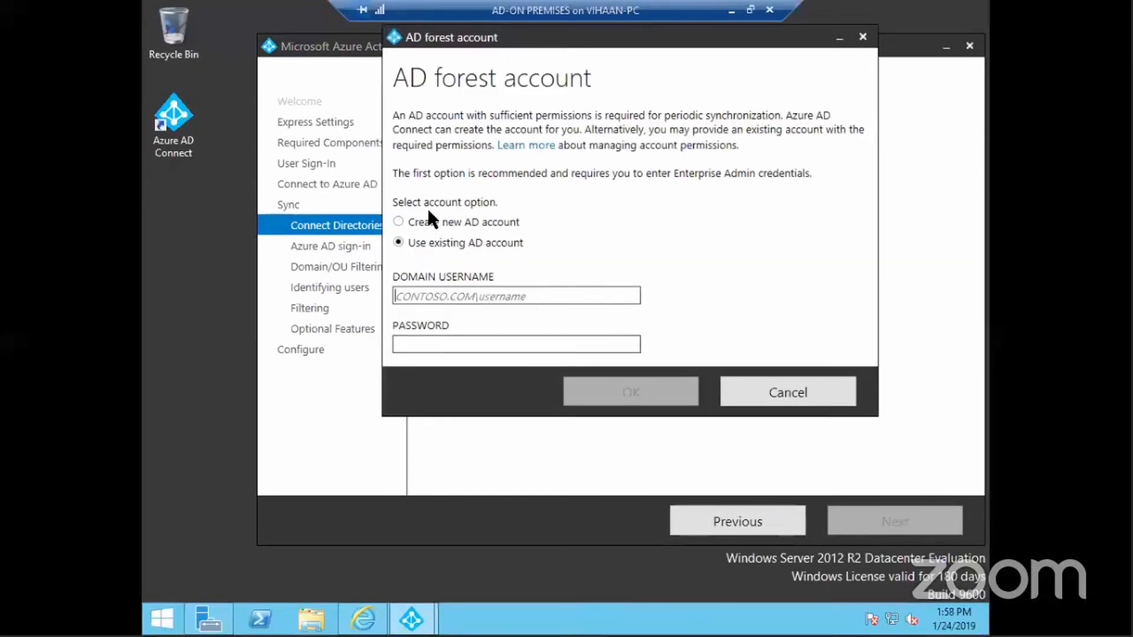
Launch Active Directory Users and Computers with dsa.msc, then minimize it back to the wizard
key(super+r)
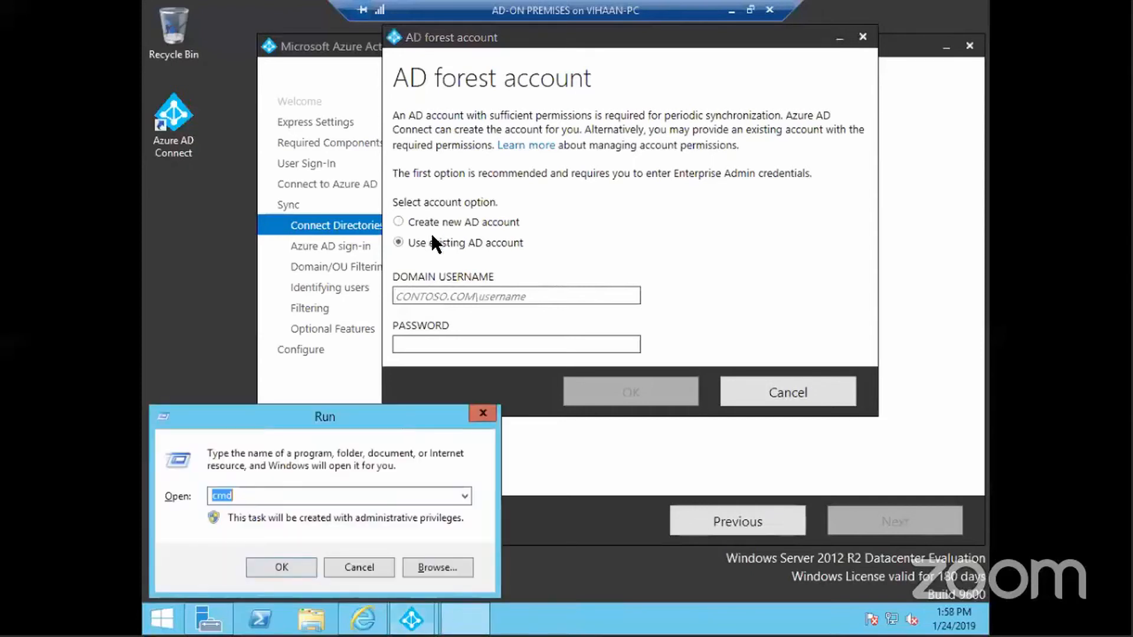
text(dsa.msc)
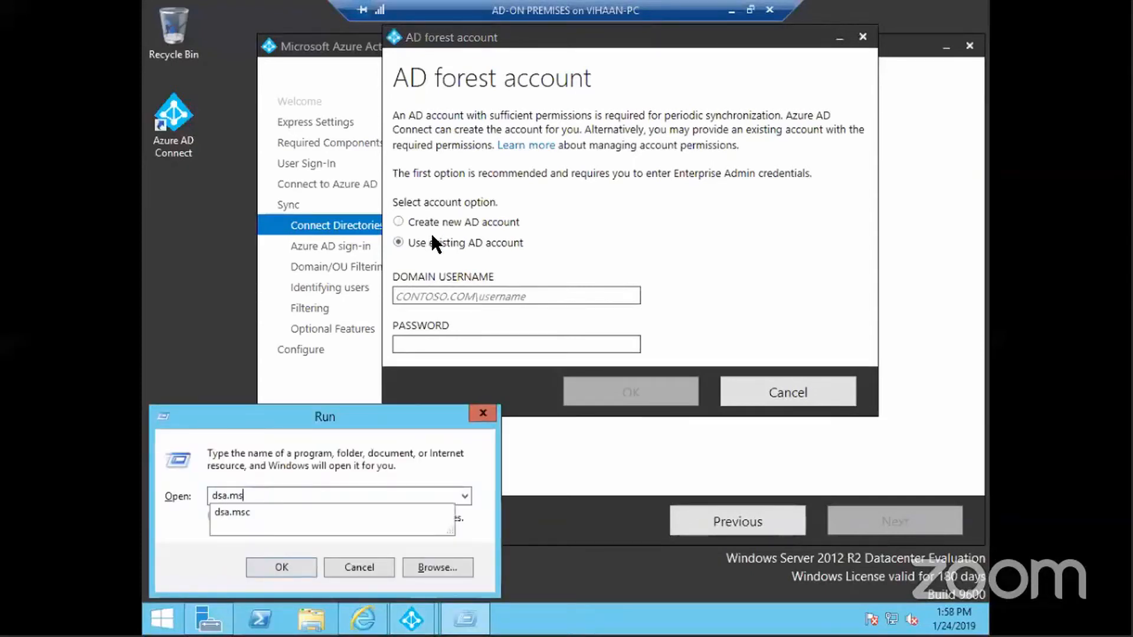
key(Return)
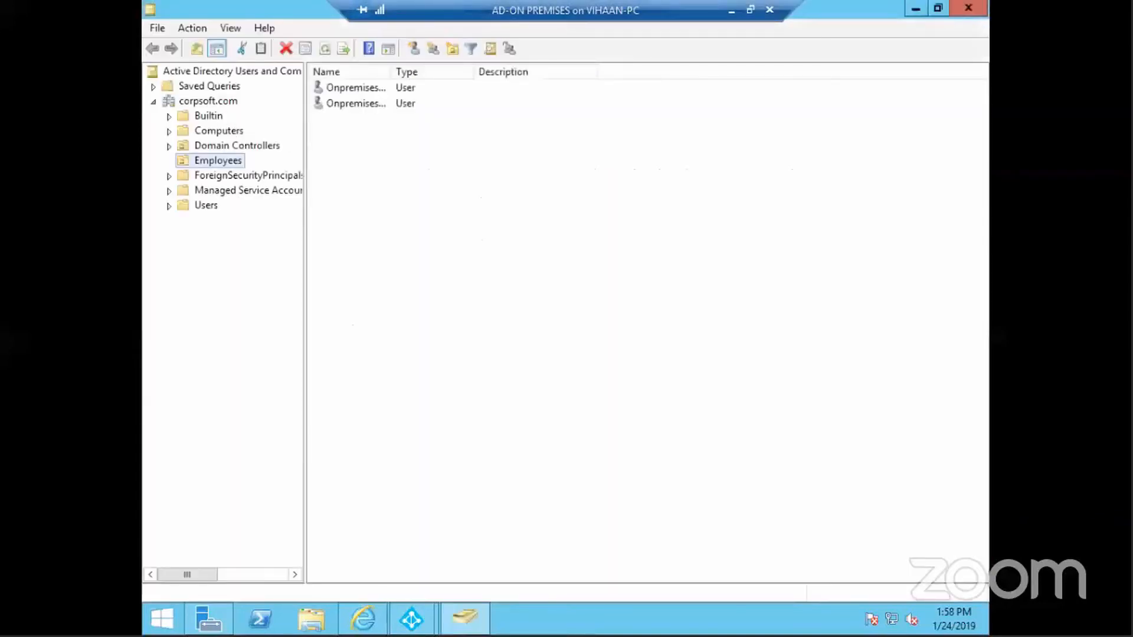
click(915, 8)
Enter corpsoft.com\administrator and its password for the forest account, confirm, and proceed to schema retrieval
text(c)
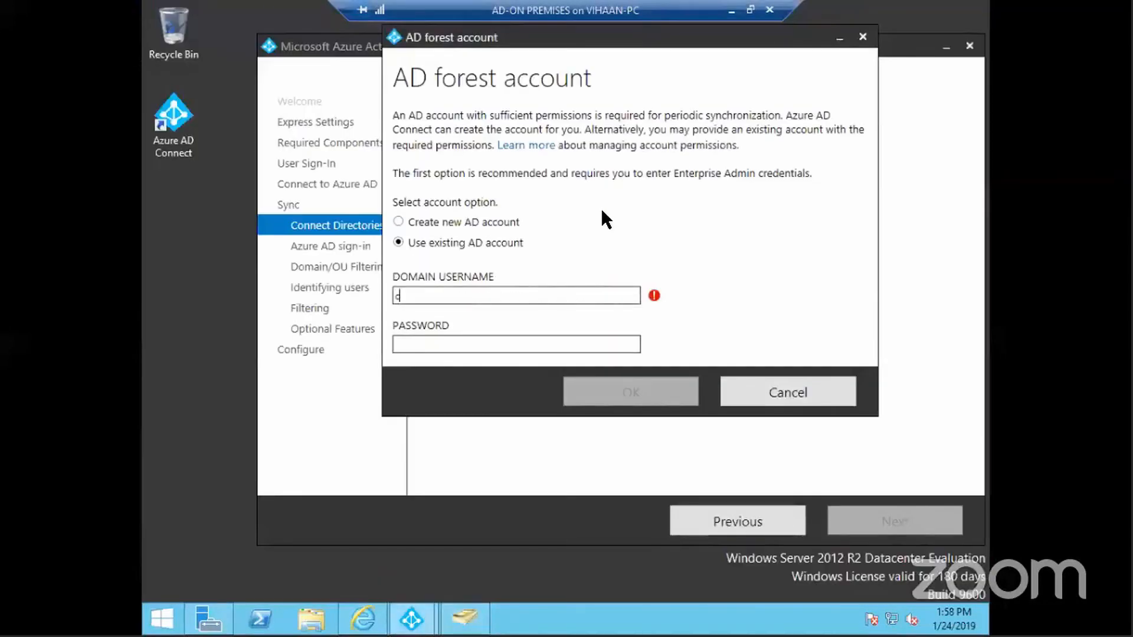
text(orpsp)
key(BackSpace)
text(oft.com\administ)
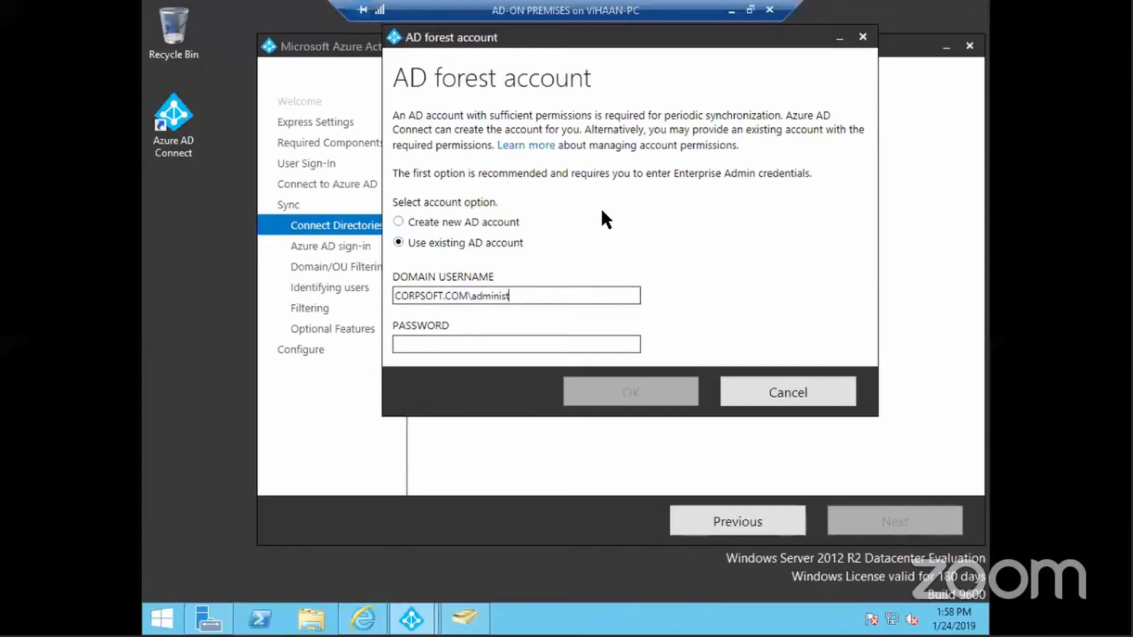
text(rator)
key(Tab)
text(***)
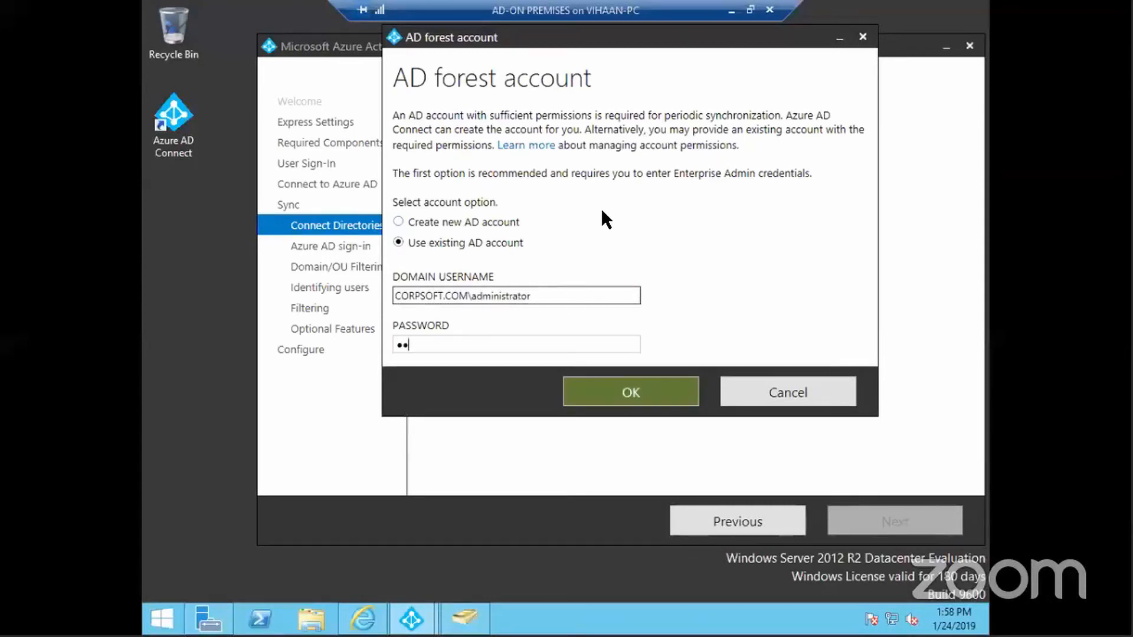
text(****)
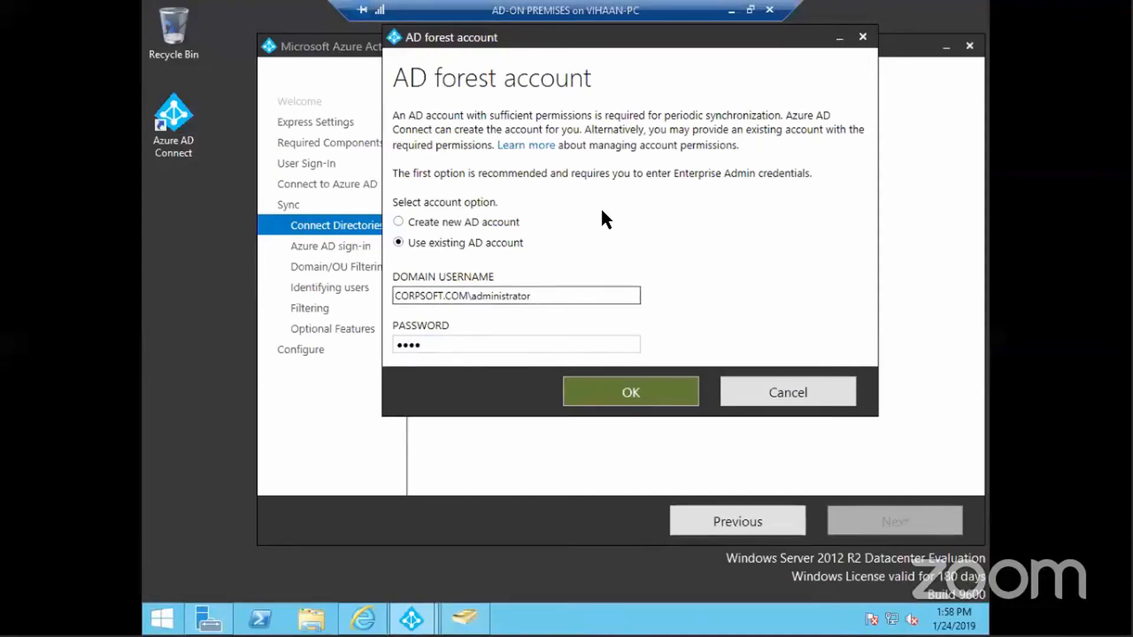
text(*)
key(Return)
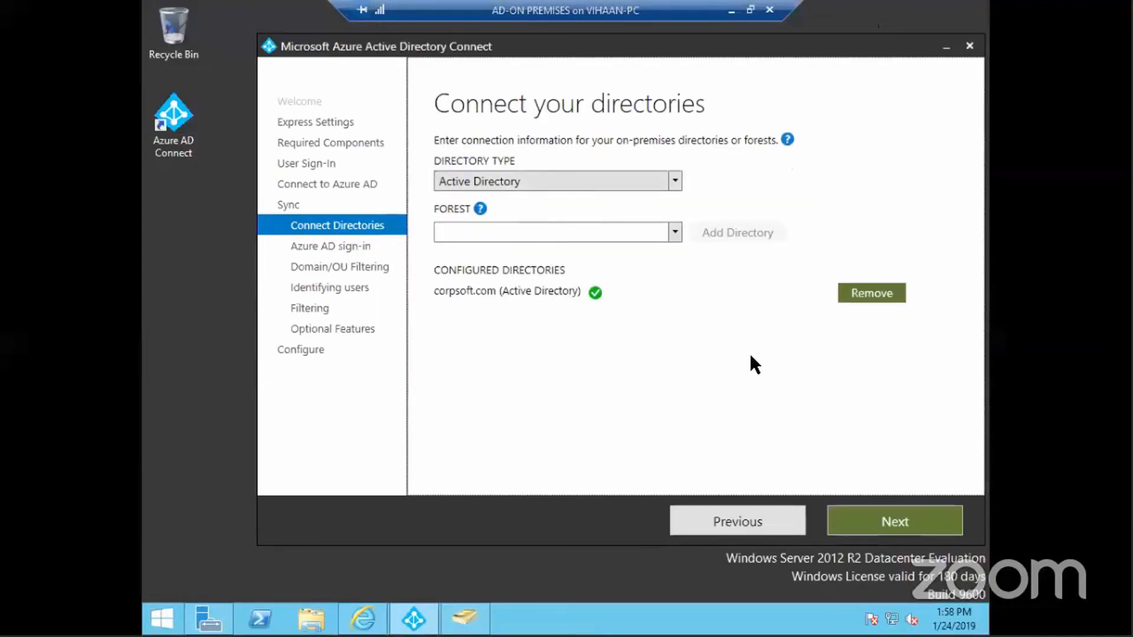
click(887, 518)
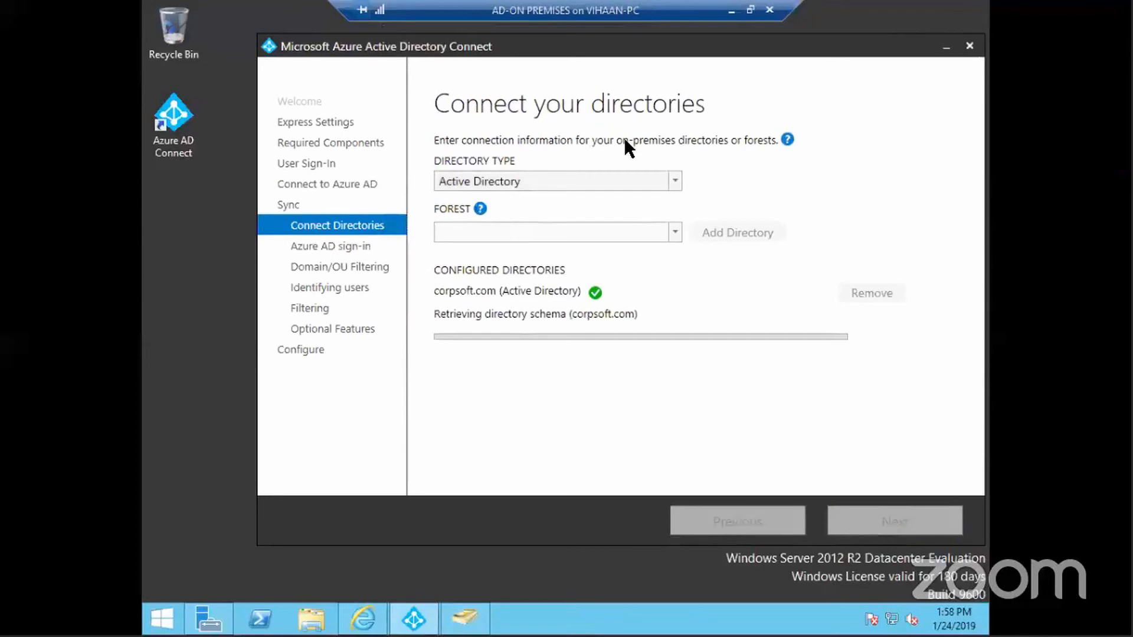
Continue without matching all UPN suffixes to verified domains
drag(493, 47, 421, 34)
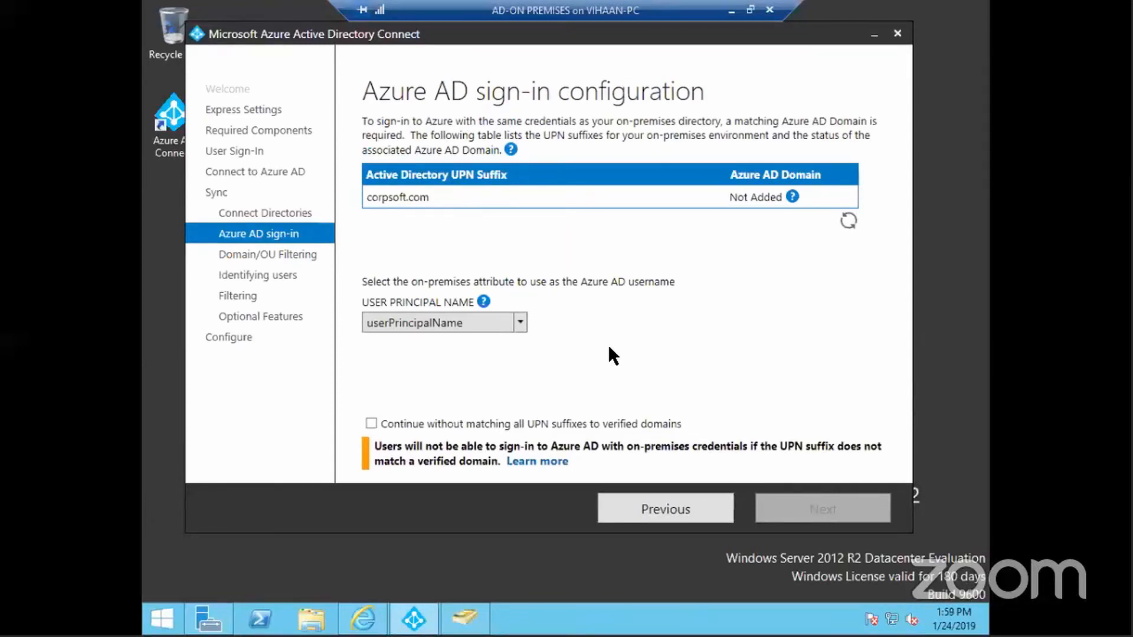
click(417, 425)
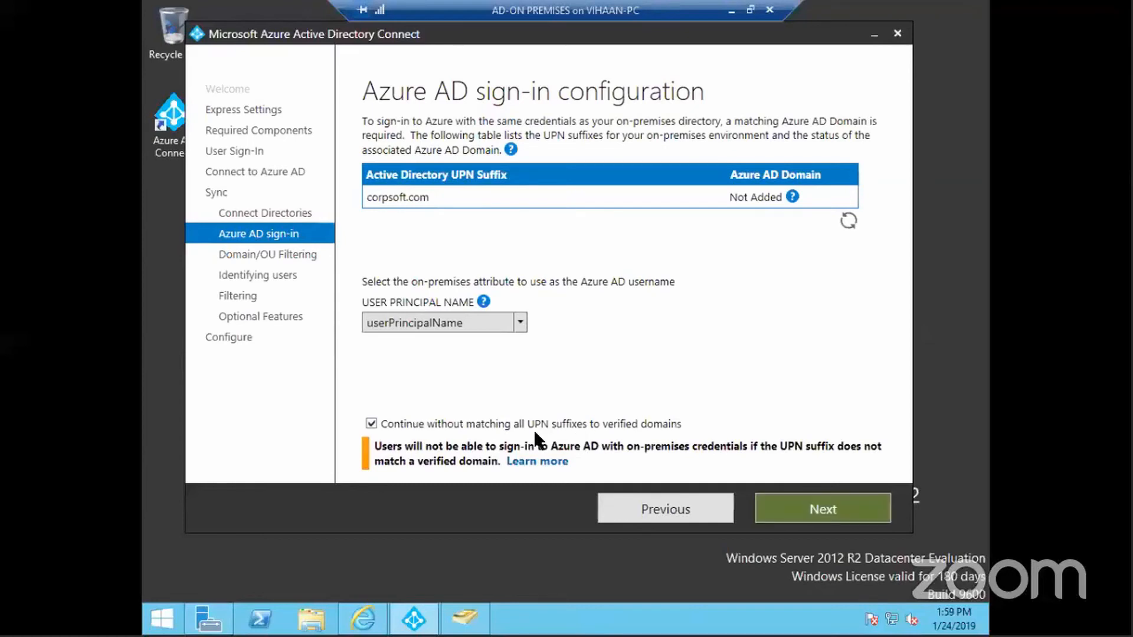
click(815, 513)
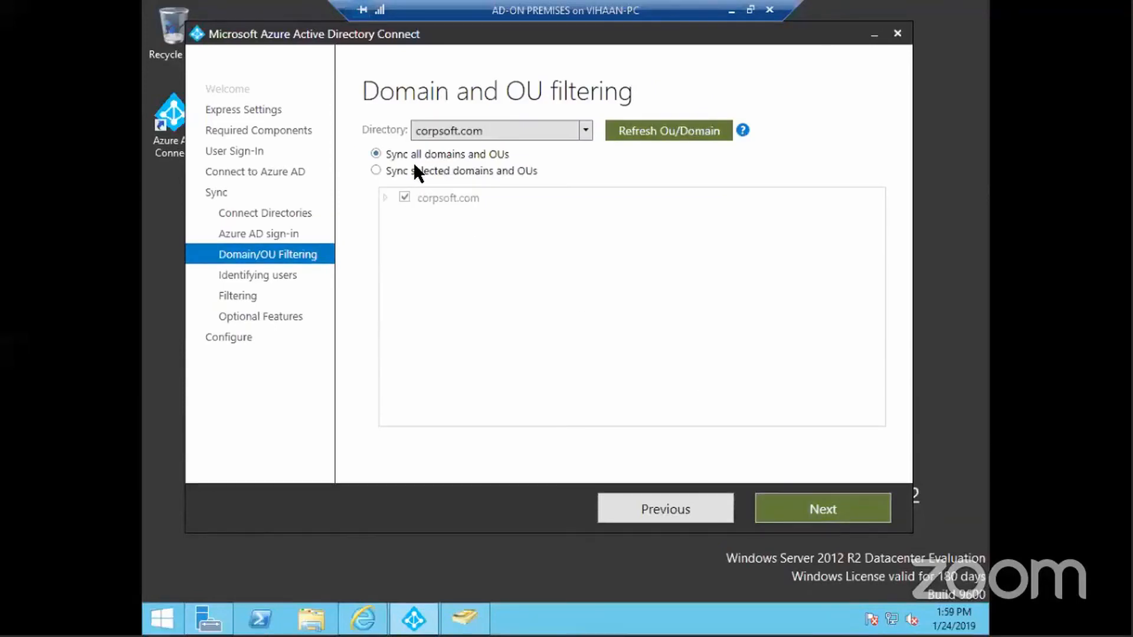
Filter sync to selected domains and OUs, clearing corpsoft.com and including only the Employees OU
click(375, 170)
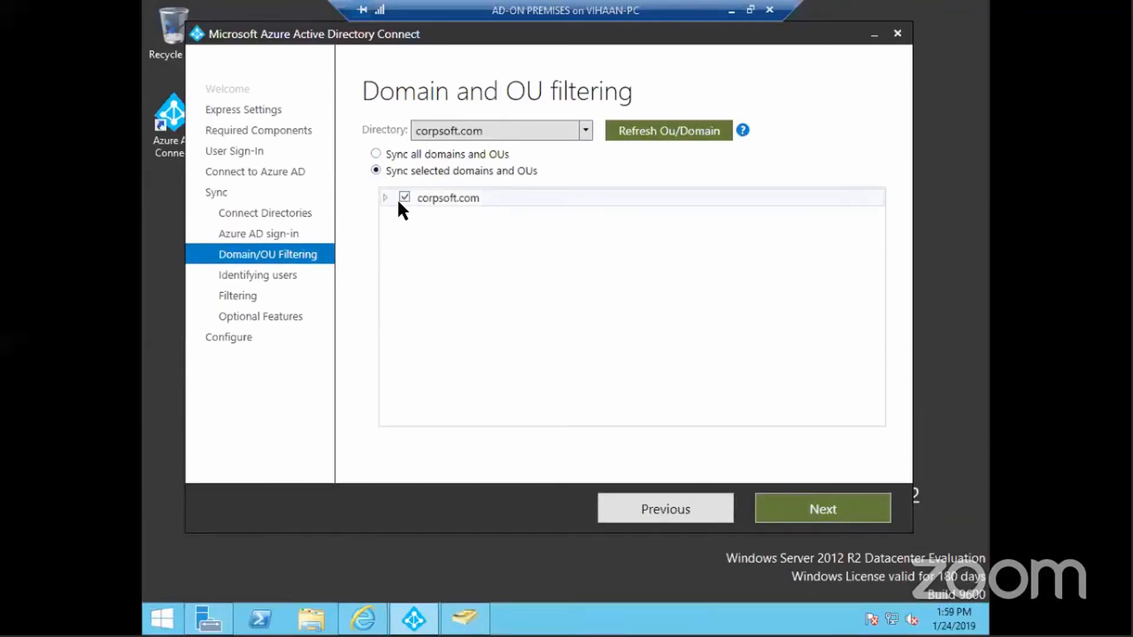
click(386, 198)
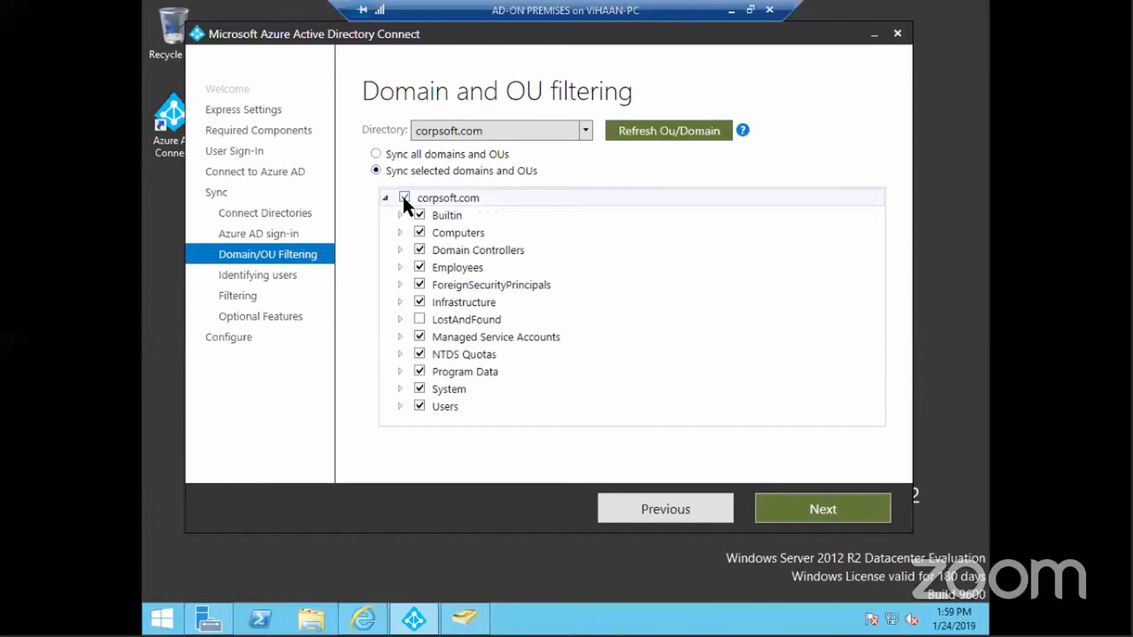
click(404, 196)
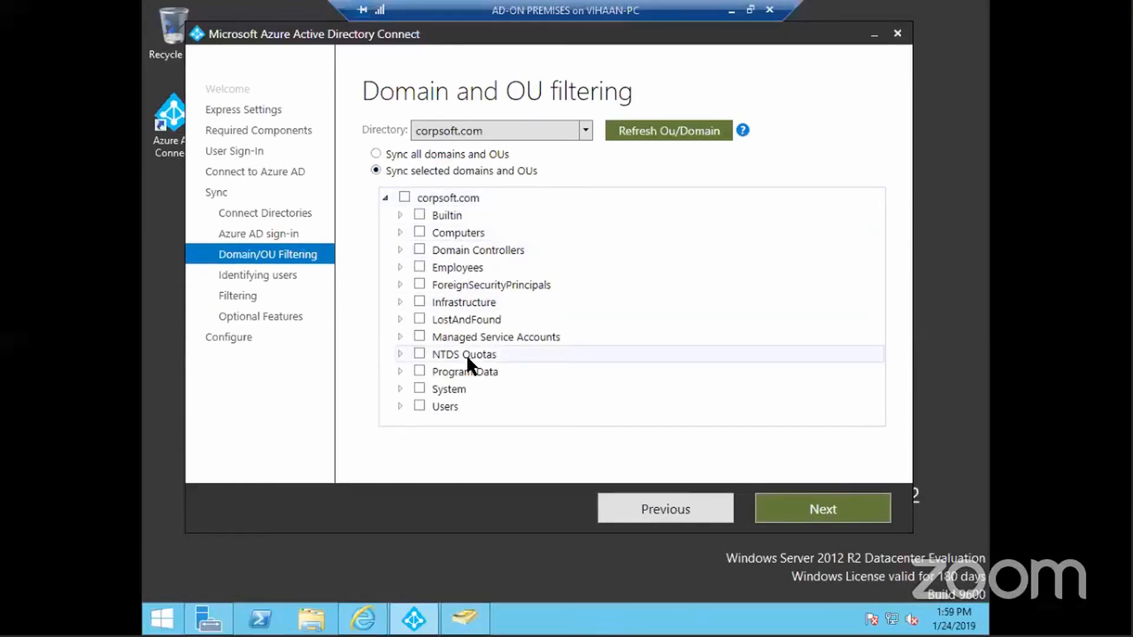
click(419, 266)
click(851, 508)
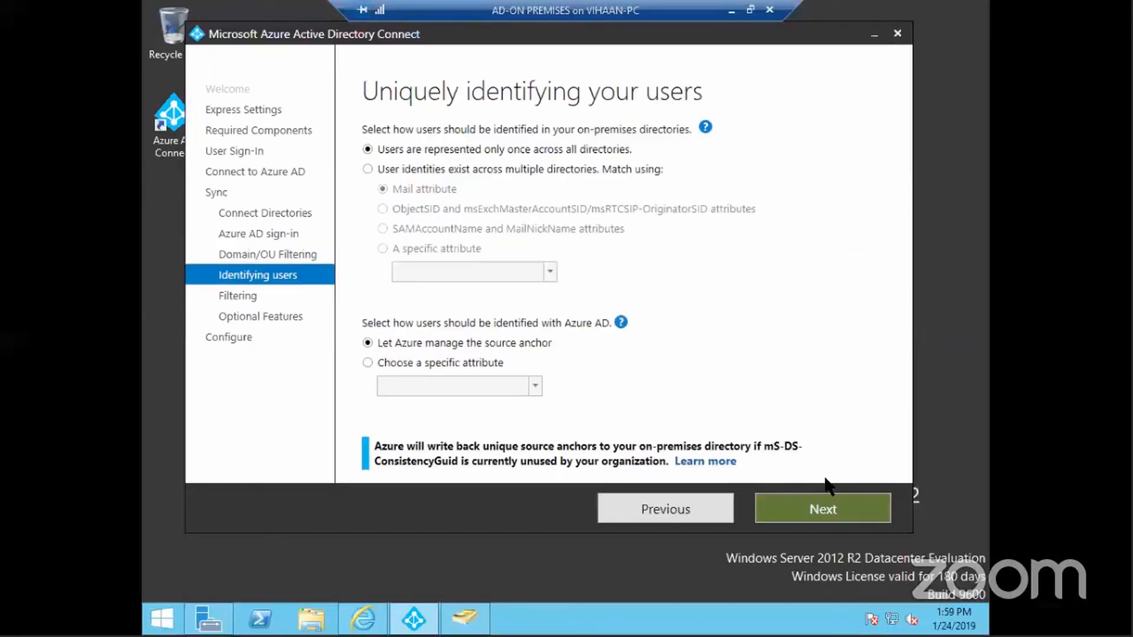
Keep default user identification, enable password writeback, start installing, then minimize the remote session to the notes
click(822, 511)
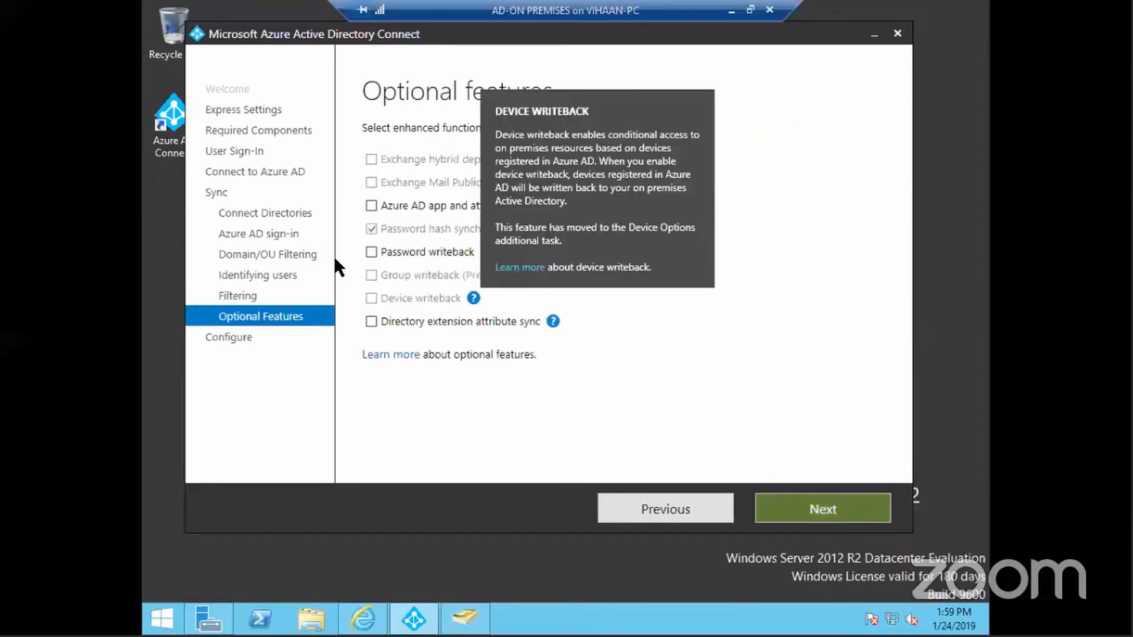
click(371, 252)
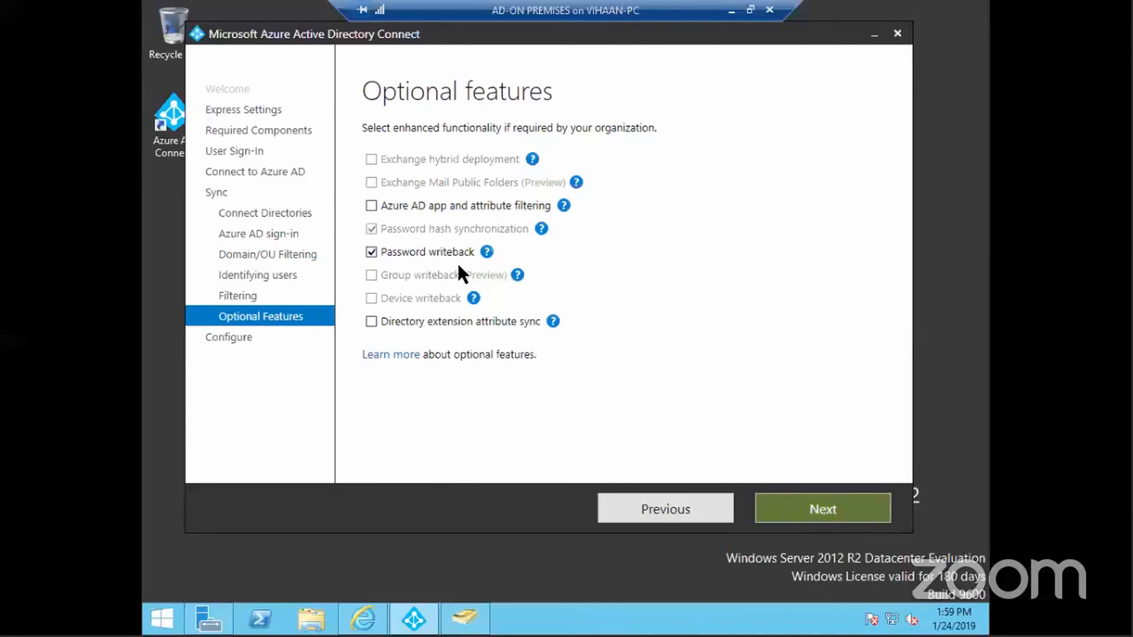
click(817, 507)
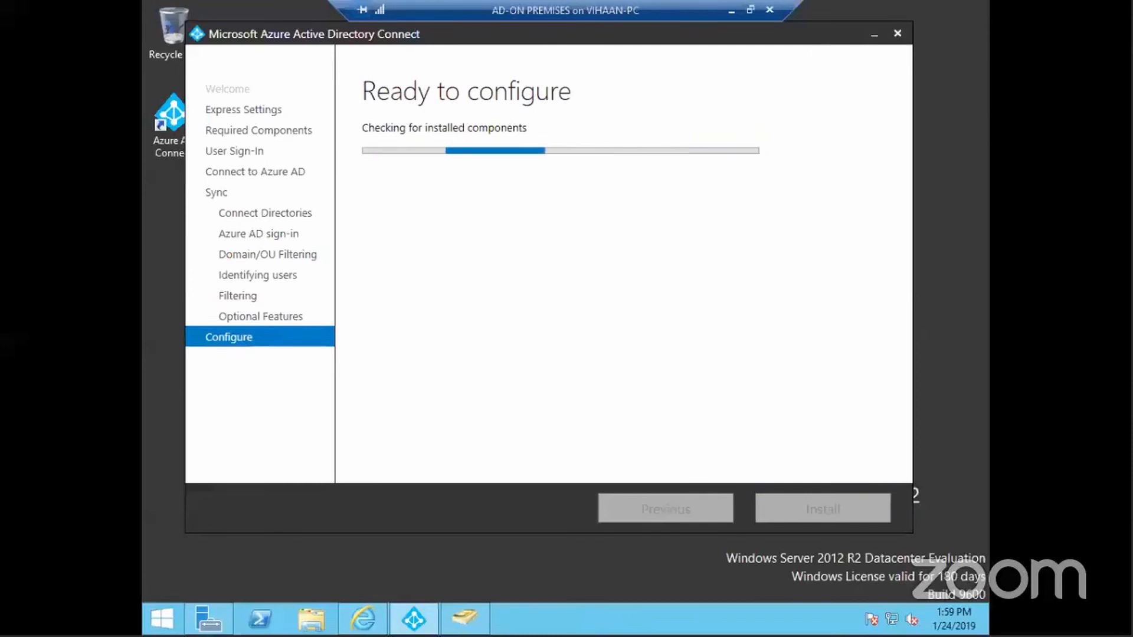
click(822, 515)
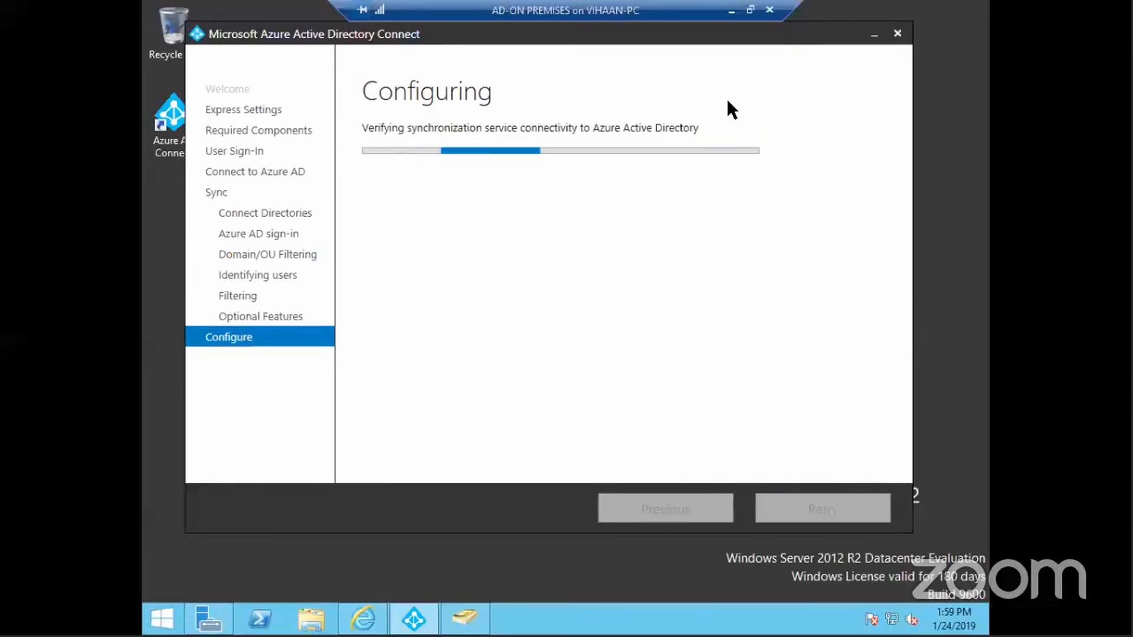
click(732, 13)
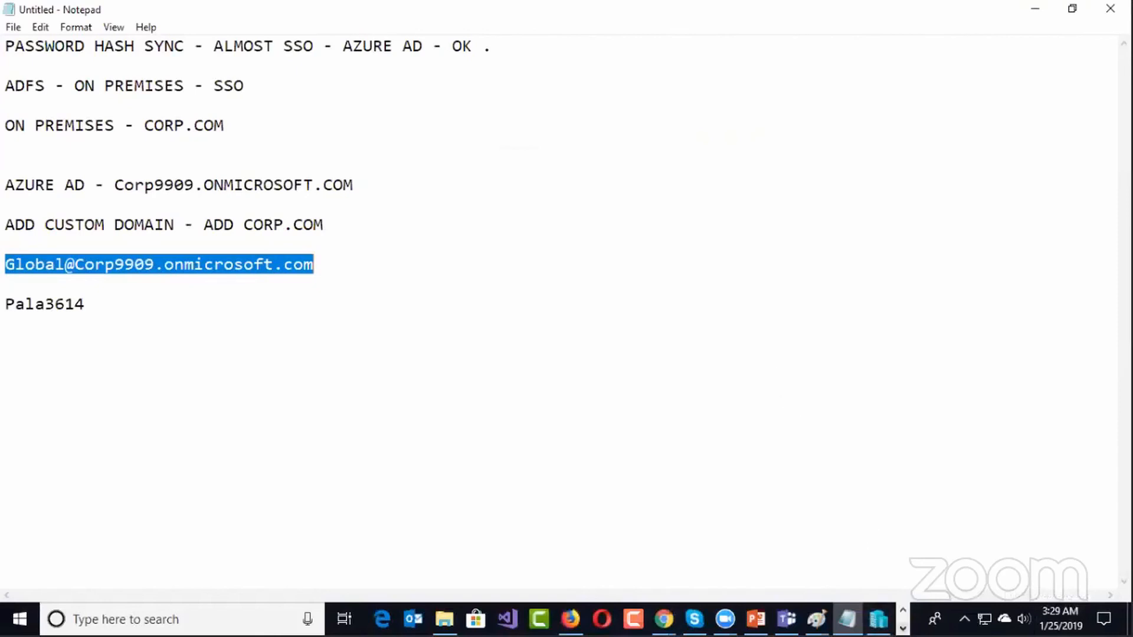
click(902, 629)
click(389, 619)
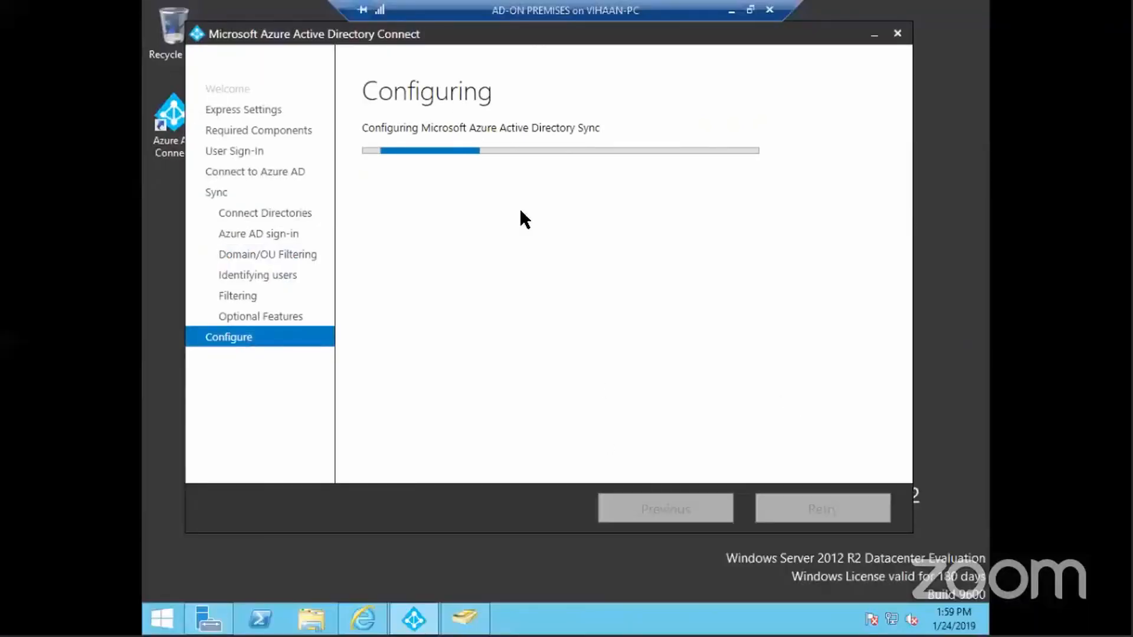
click(731, 11)
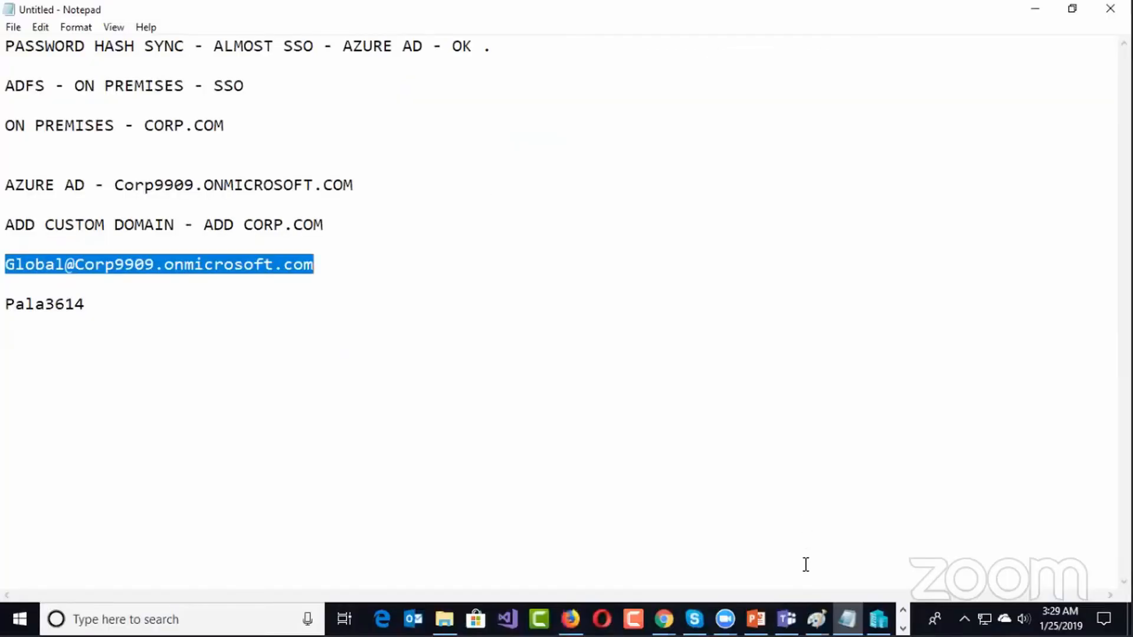
click(725, 619)
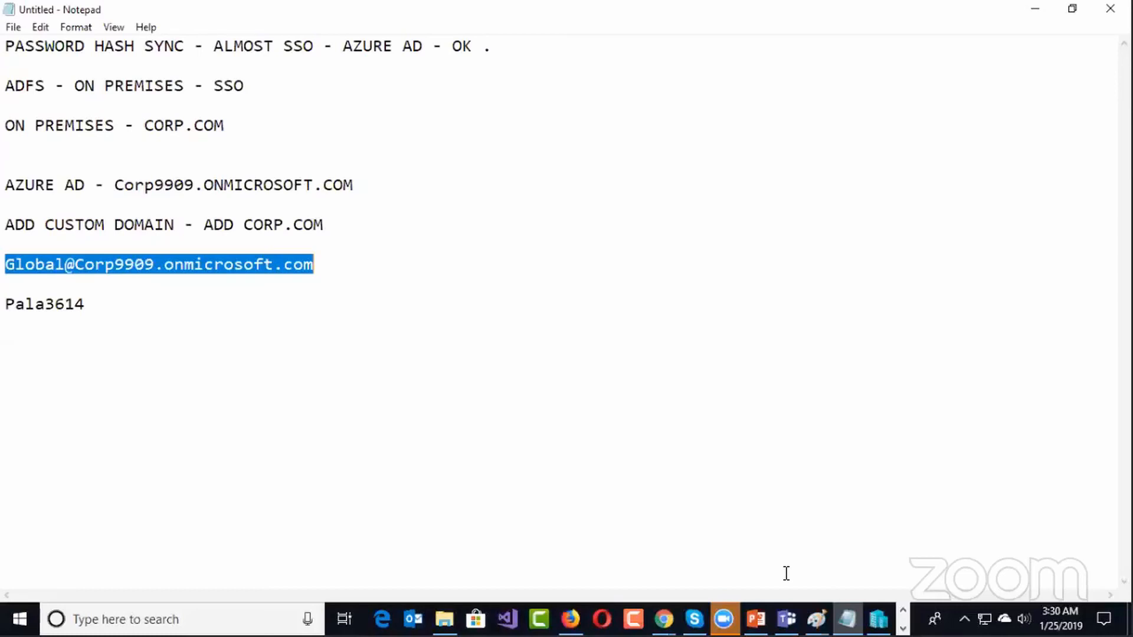
click(732, 46)
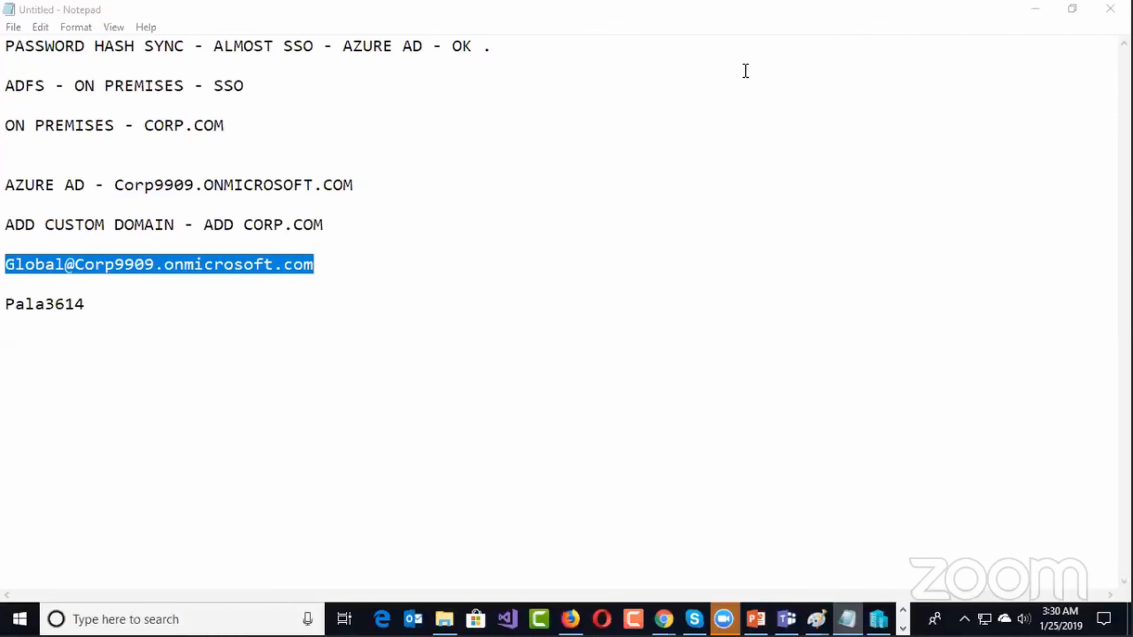
click(902, 629)
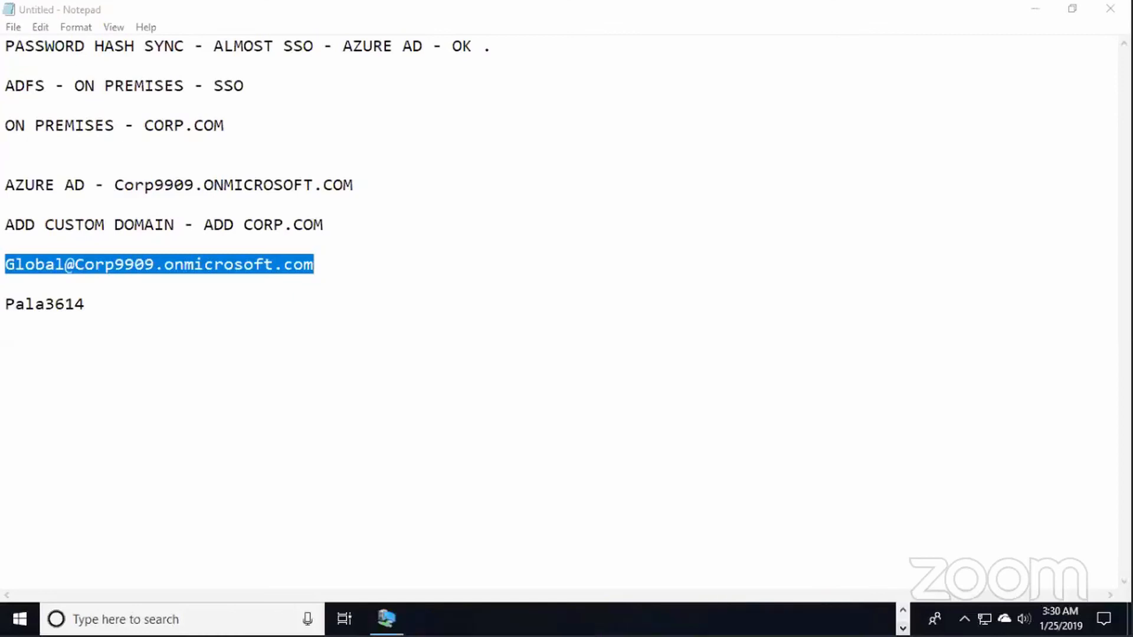
click(386, 618)
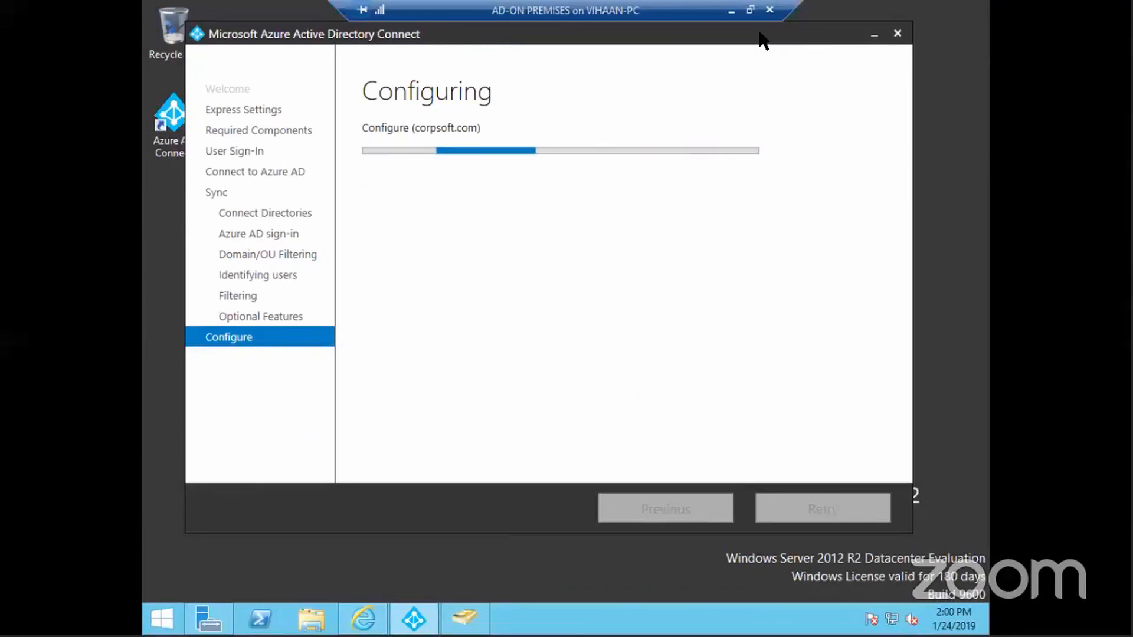
click(731, 12)
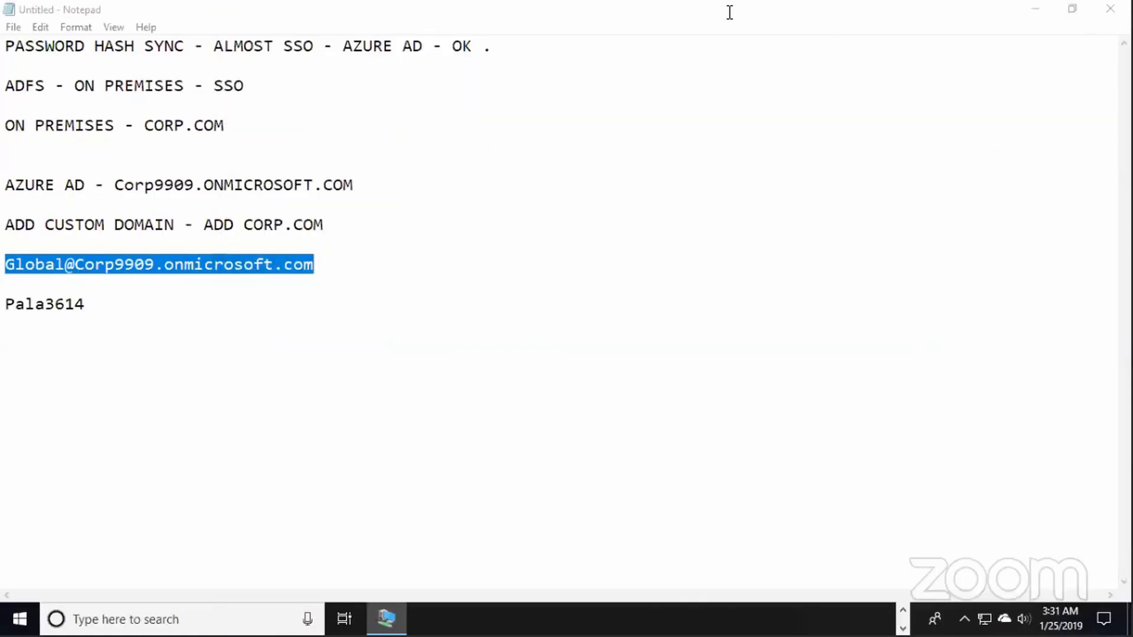